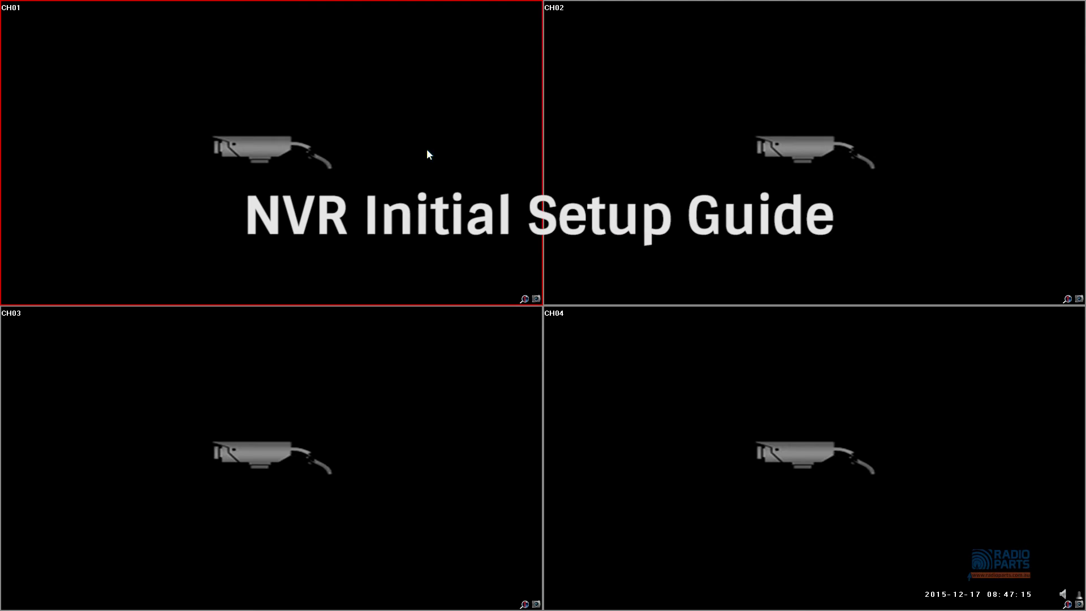
# Step: Log in as admin and skip past the setup guide's language and display pages
pyautogui.rightClick(427, 266)
pyautogui.moveTo(481, 380)
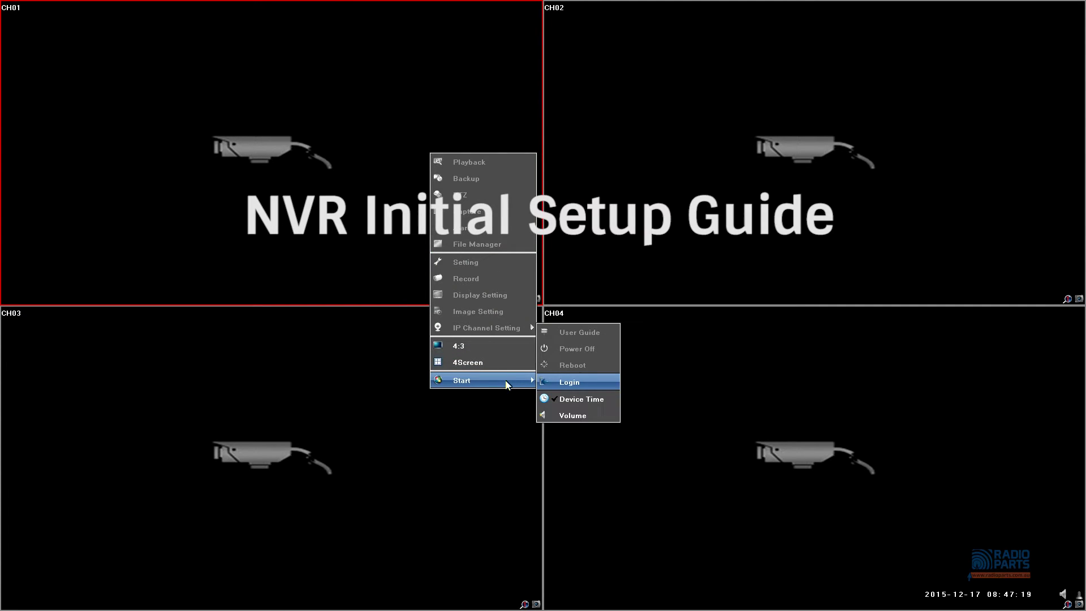
pyautogui.click(608, 383)
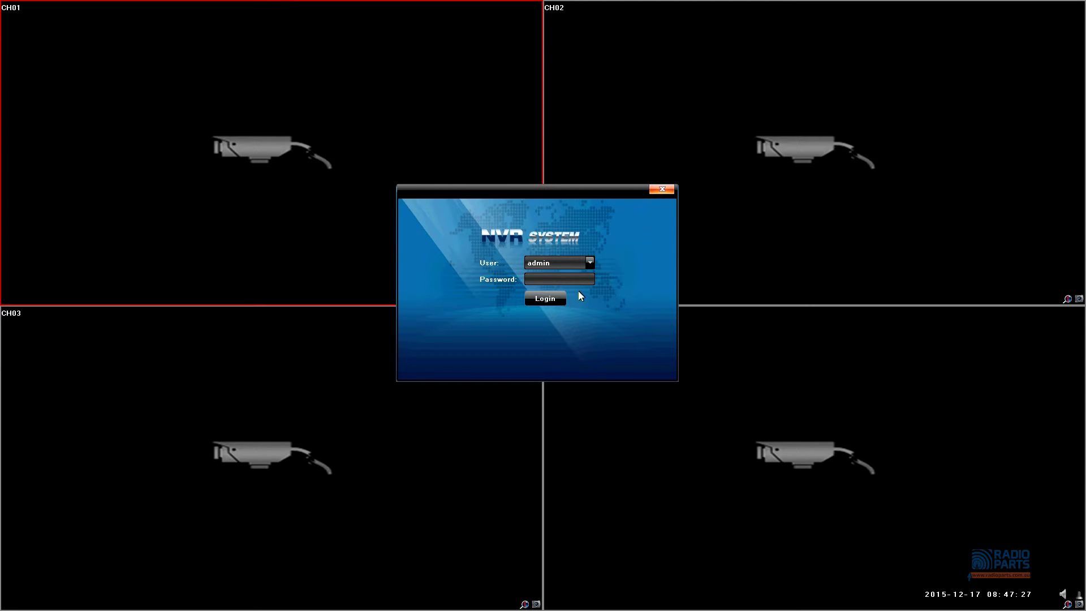
pyautogui.click(548, 301)
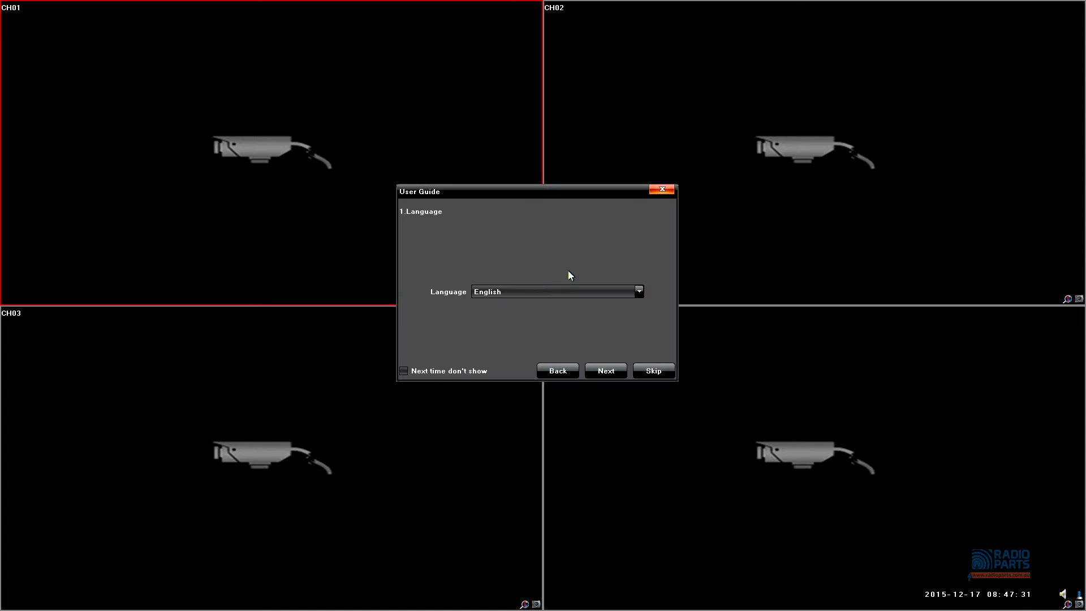
pyautogui.click(613, 374)
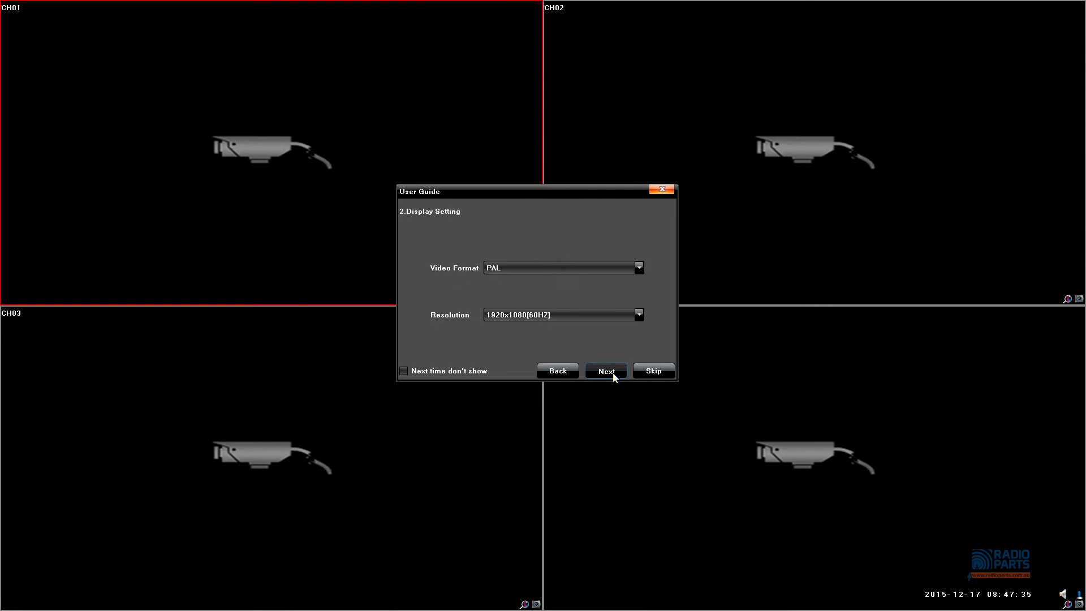
pyautogui.click(613, 373)
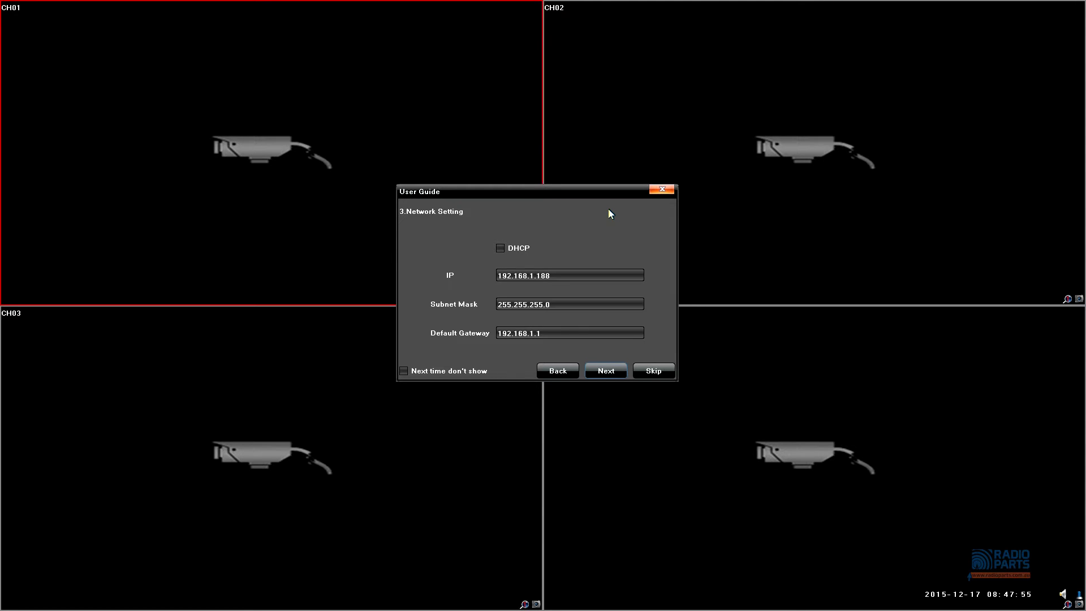
# Step: Change the recorder's static IP to 192.168.1.100 on the setup guide's network page
pyautogui.click(582, 276)
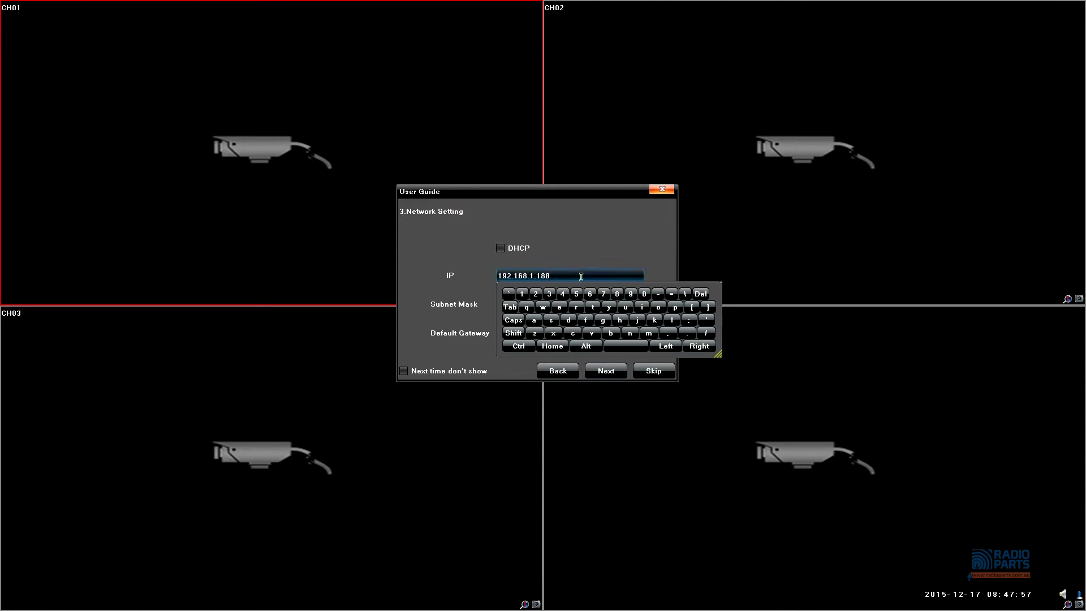
pyautogui.click(701, 293)
pyautogui.click(700, 293)
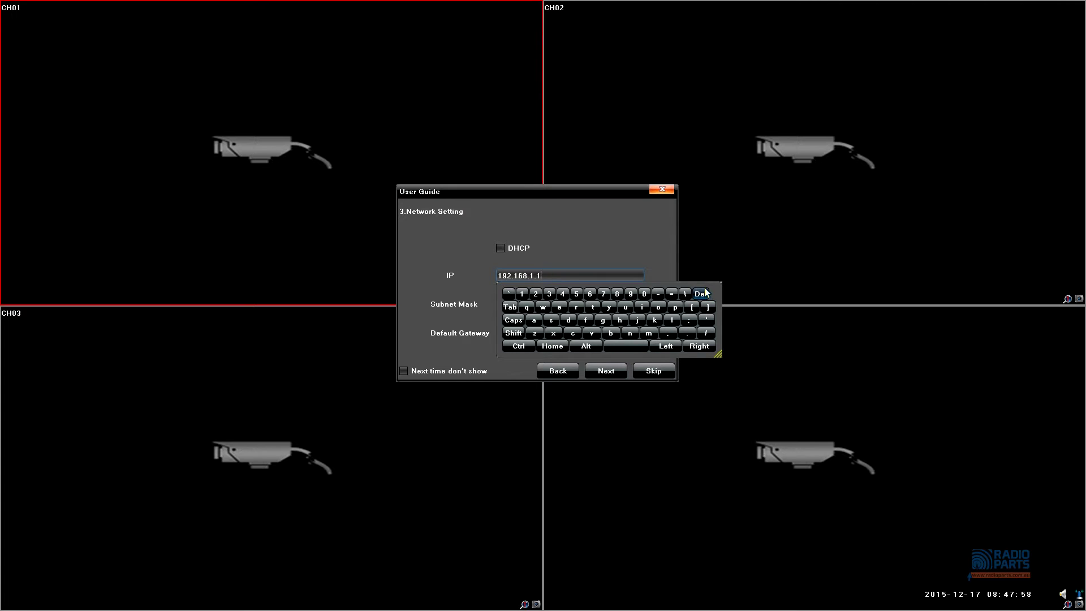
pyautogui.click(645, 294)
pyautogui.click(631, 242)
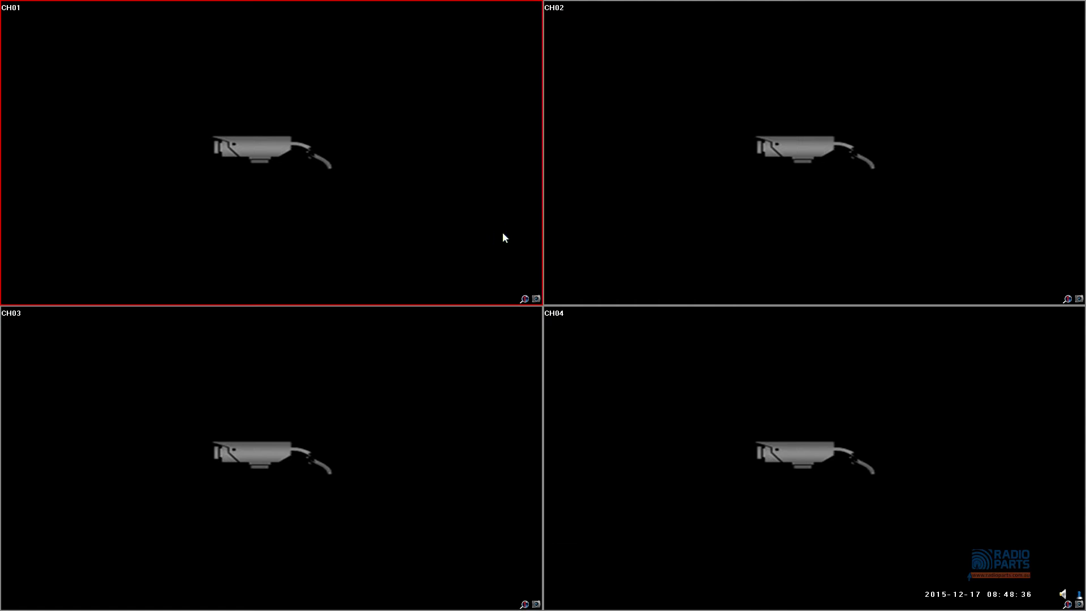
# Step: In manual IP channel setup, search the network for I8 and I9 protocol cameras
pyautogui.rightClick(440, 187)
pyautogui.moveTo(497, 357)
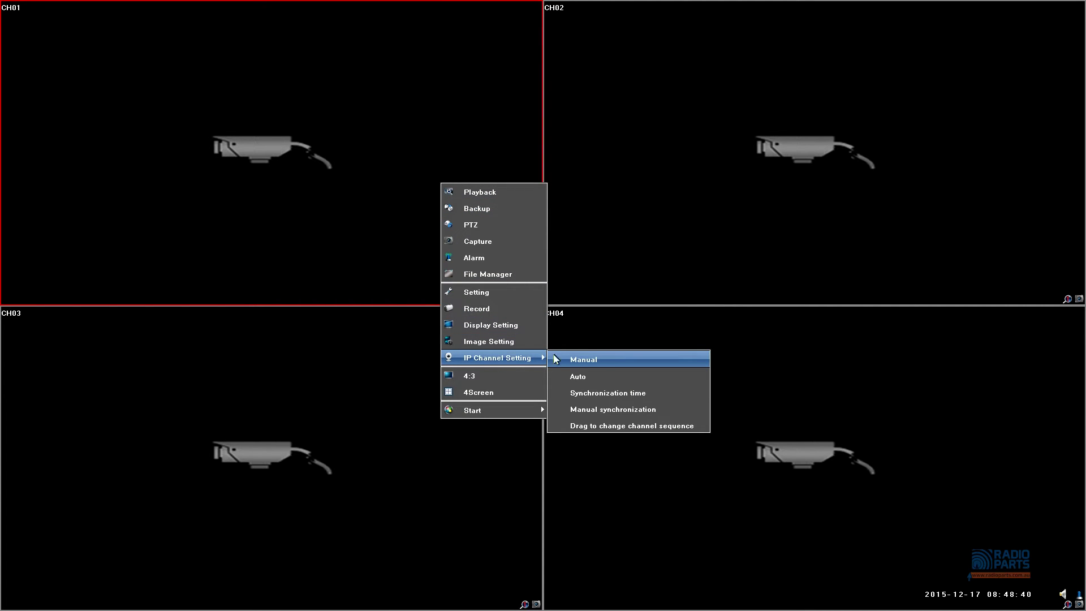
pyautogui.click(582, 361)
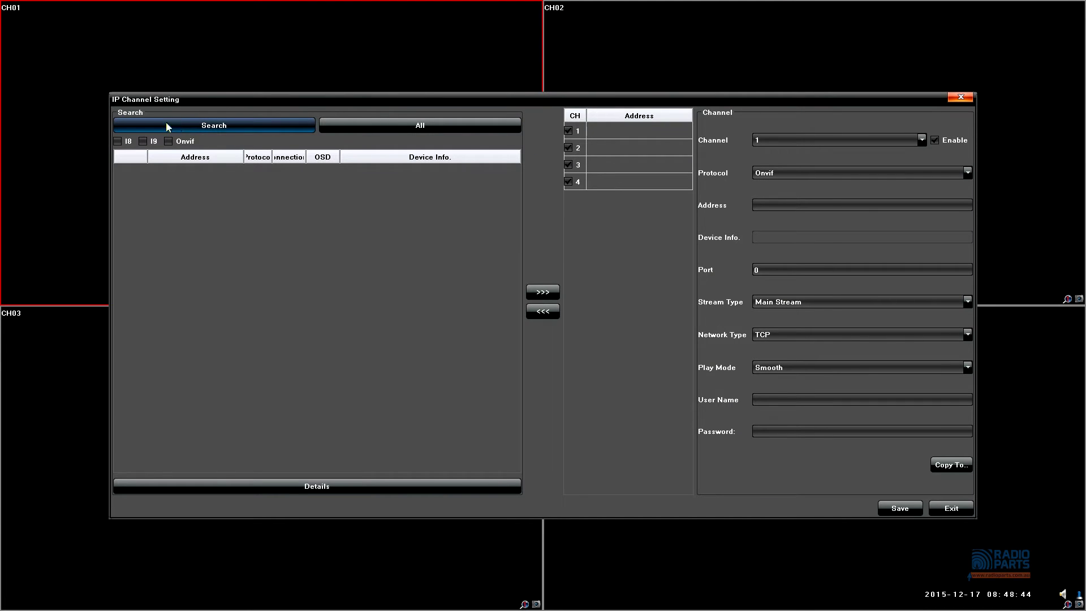
pyautogui.click(128, 142)
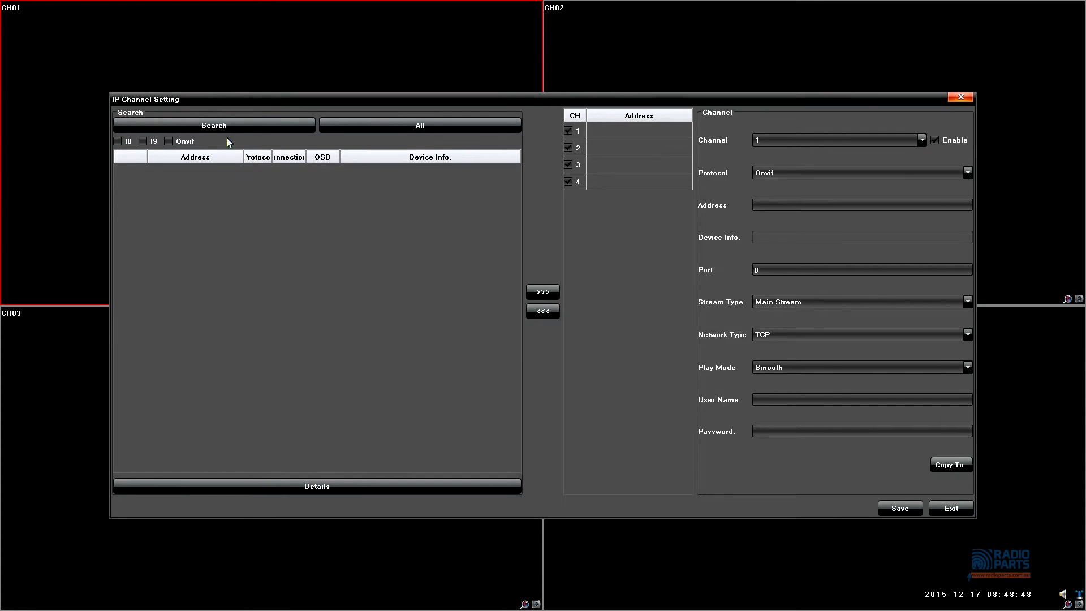
pyautogui.click(143, 142)
pyautogui.click(219, 123)
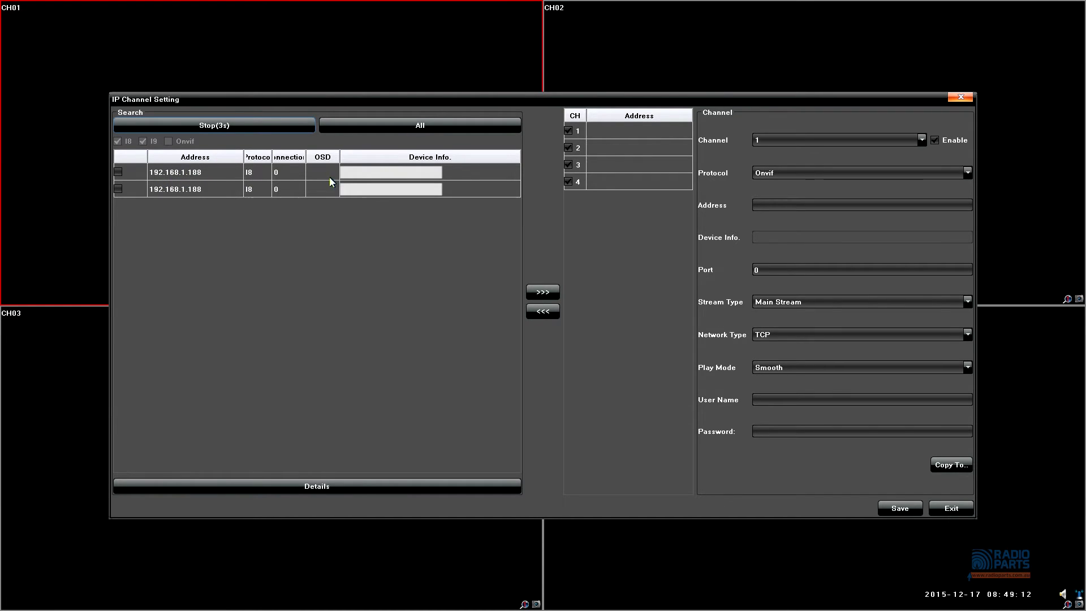
# Step: Change the first found camera's IP from 192.168.1.188 to 192.168.1.101 and apply it
pyautogui.doubleClick(354, 176)
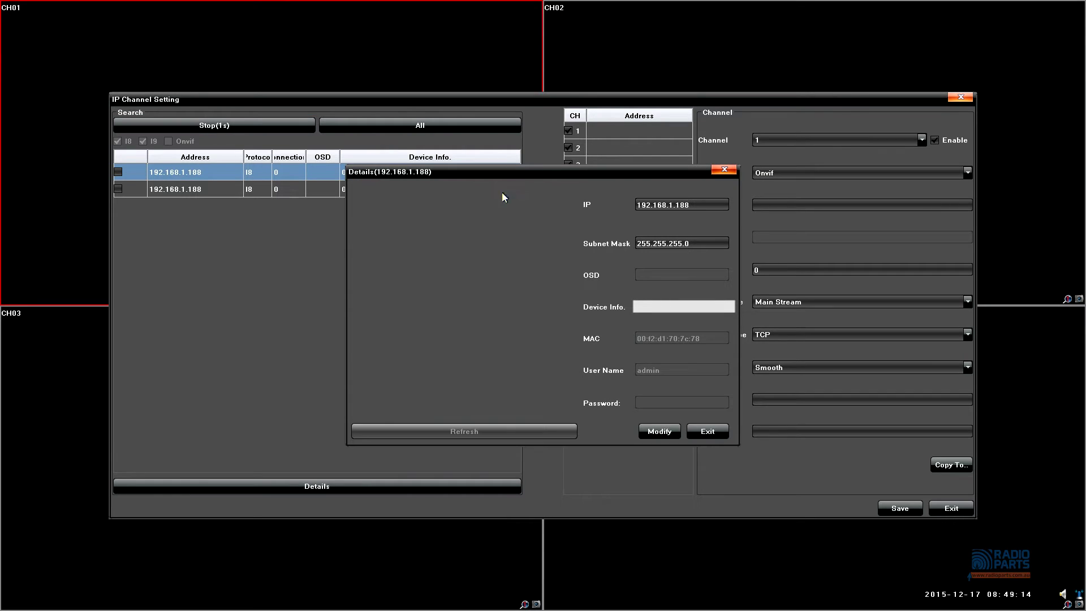
pyautogui.click(701, 207)
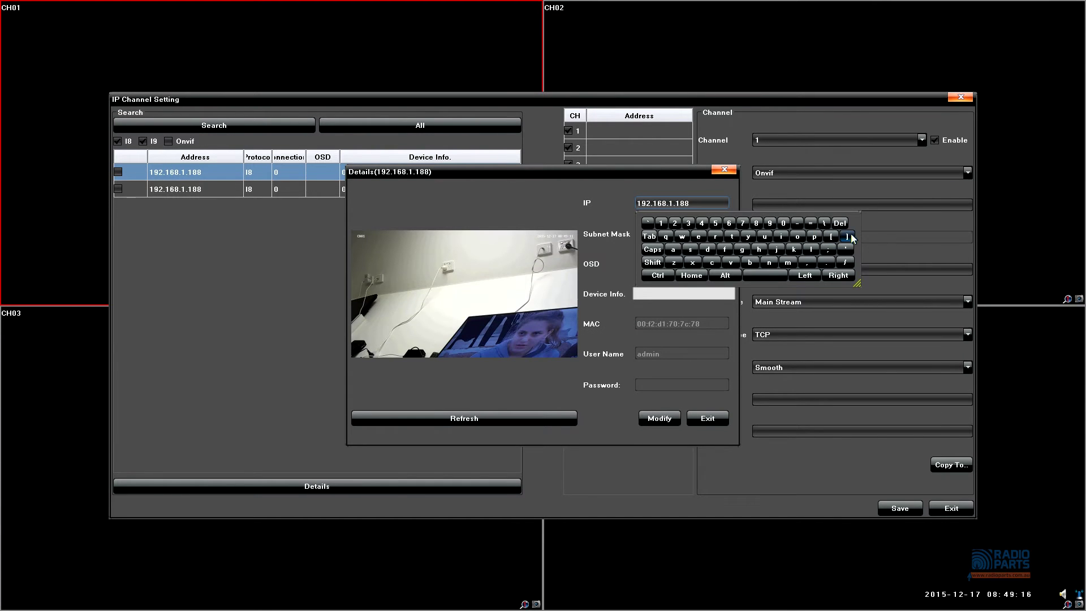
pyautogui.click(840, 222)
pyautogui.click(840, 223)
pyautogui.click(661, 223)
pyautogui.click(840, 223)
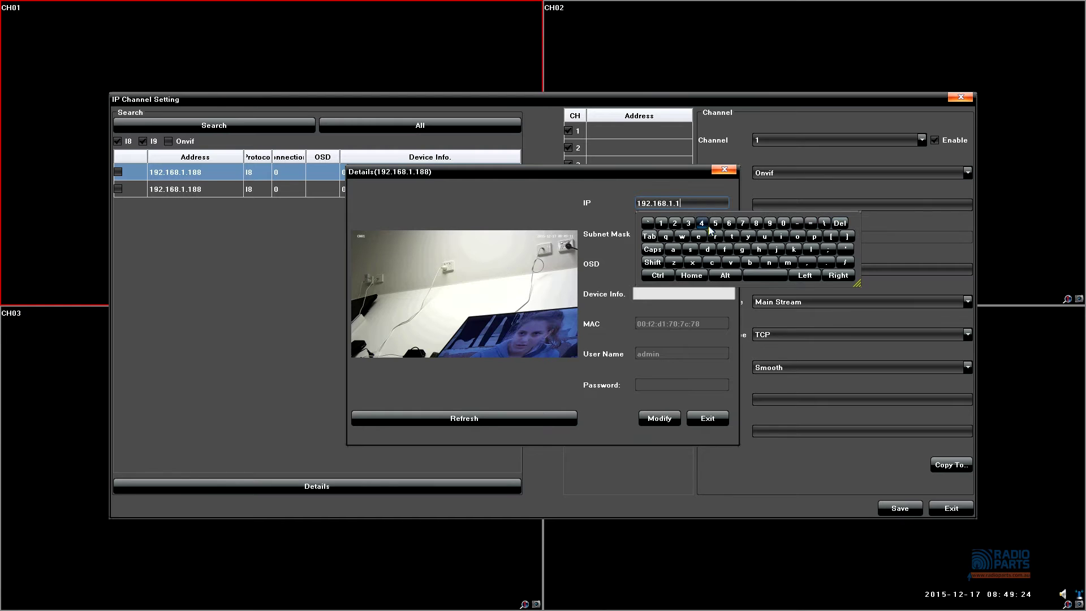
pyautogui.click(783, 223)
pyautogui.click(662, 223)
pyautogui.click(663, 181)
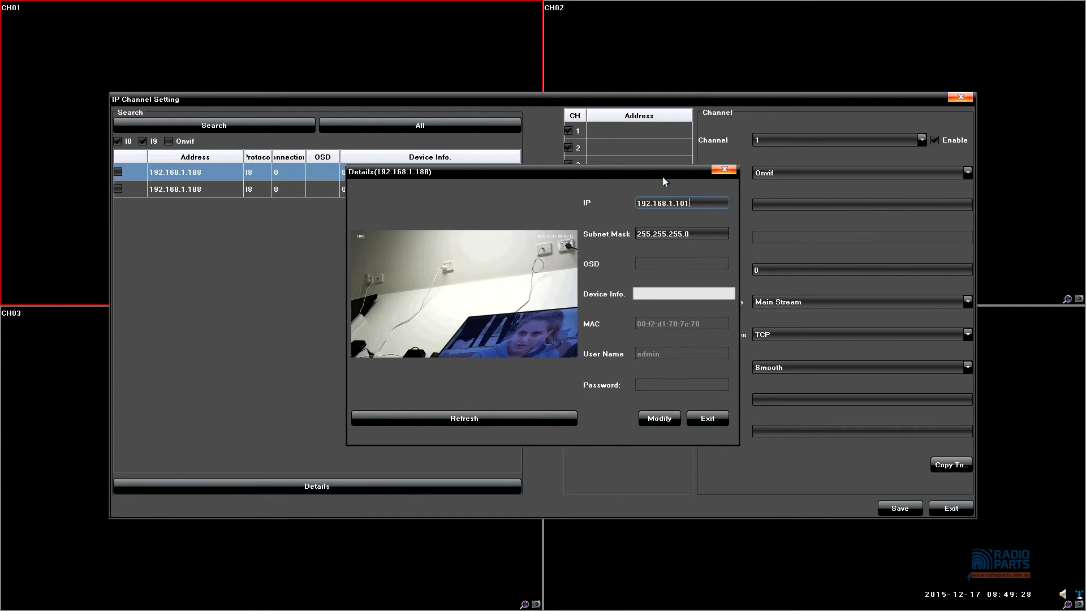
pyautogui.click(664, 423)
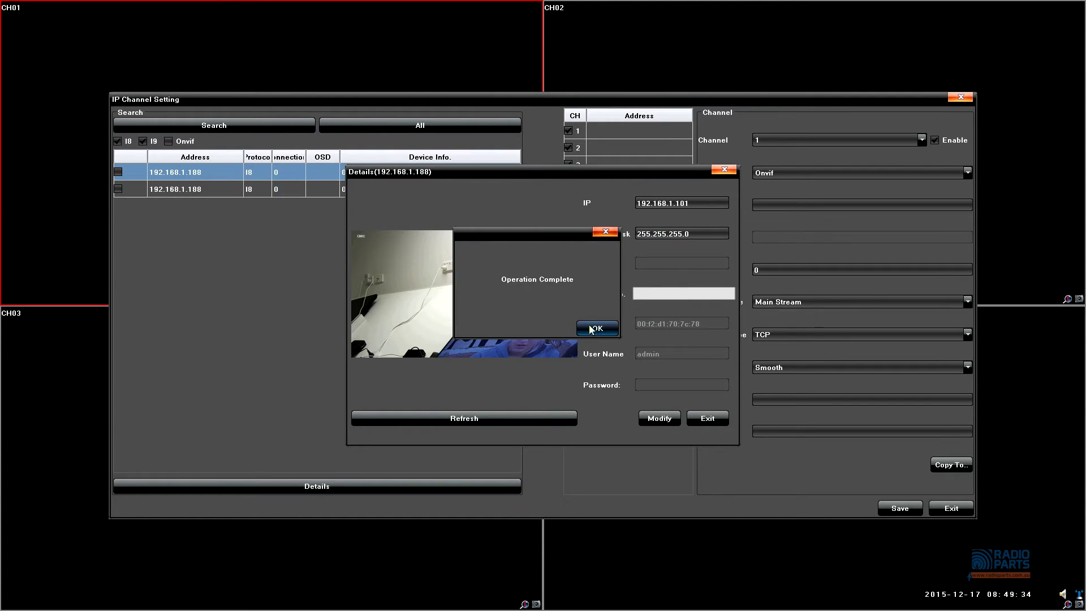
pyautogui.click(591, 329)
pyautogui.click(706, 423)
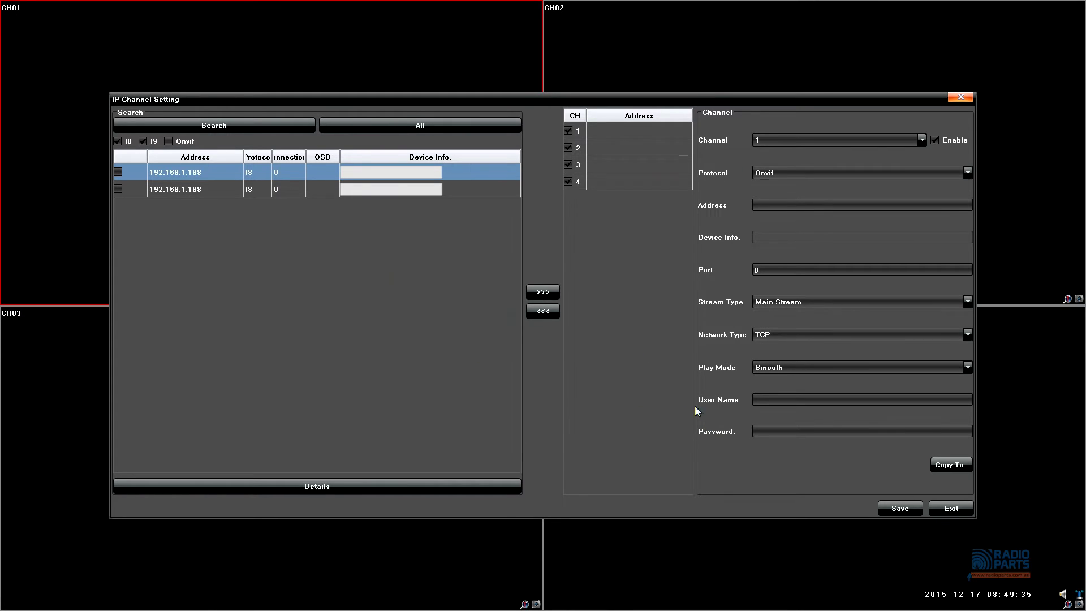
# Step: Readdress the second camera from 192.168.1.188 to 192.168.1.102 and apply it
pyautogui.doubleClick(204, 190)
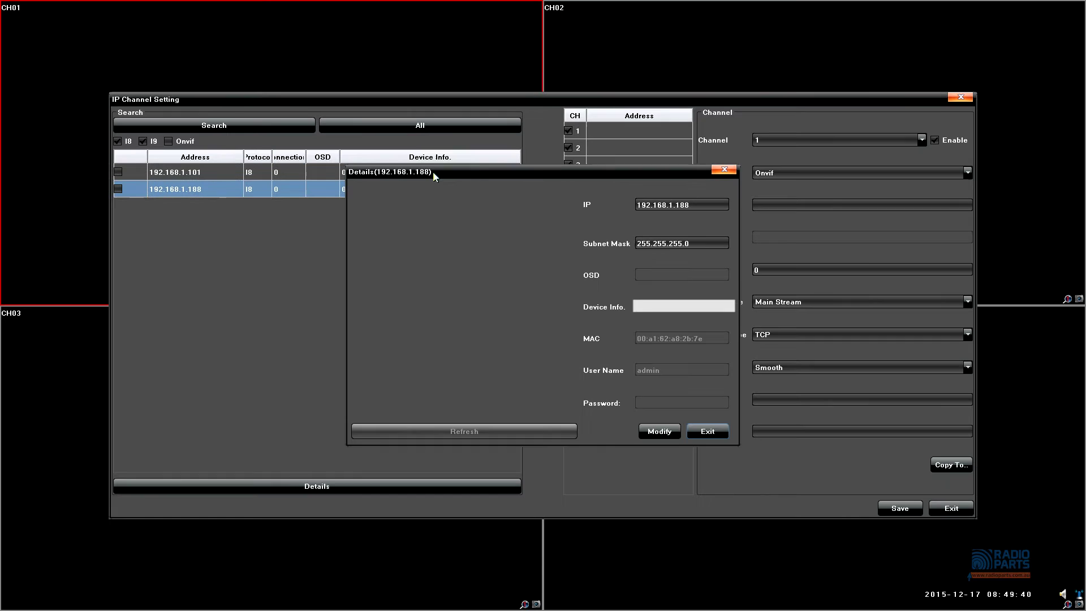
pyautogui.click(700, 204)
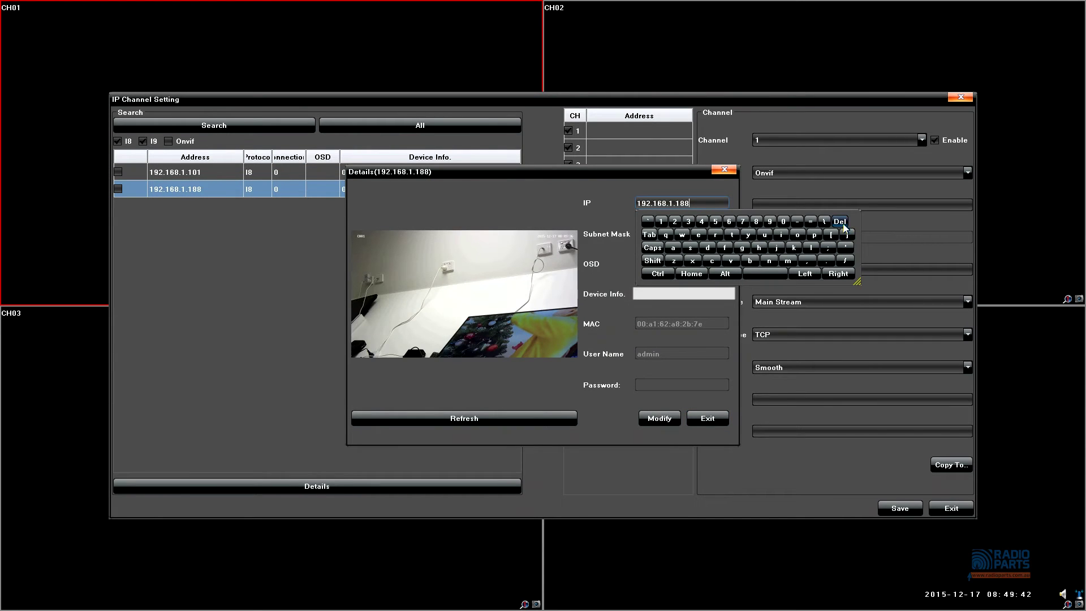
pyautogui.write('02')
pyautogui.click(783, 222)
pyautogui.click(667, 170)
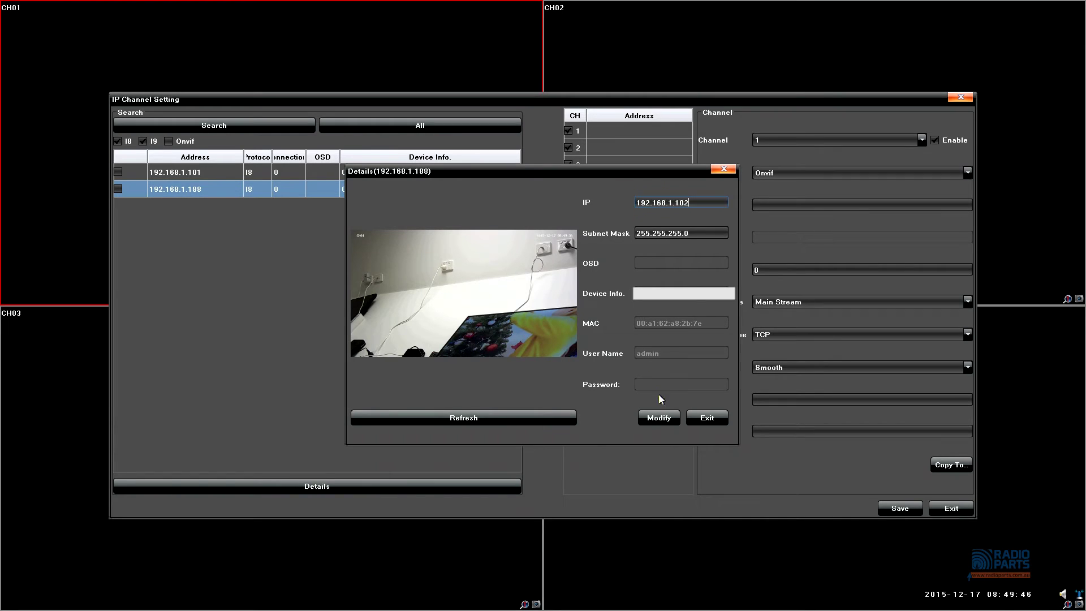
pyautogui.click(659, 418)
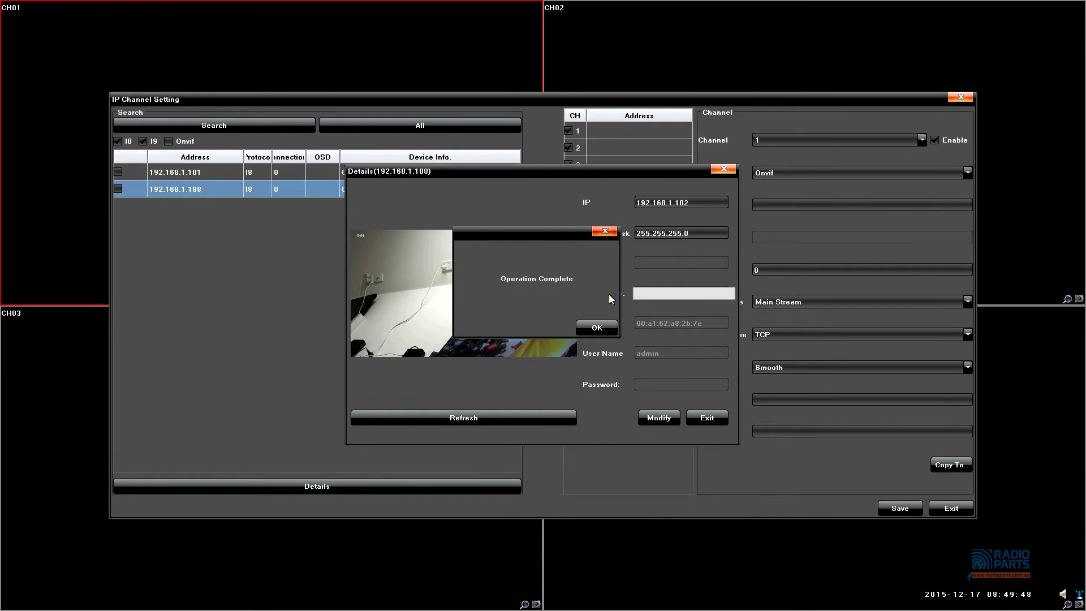
pyautogui.click(586, 329)
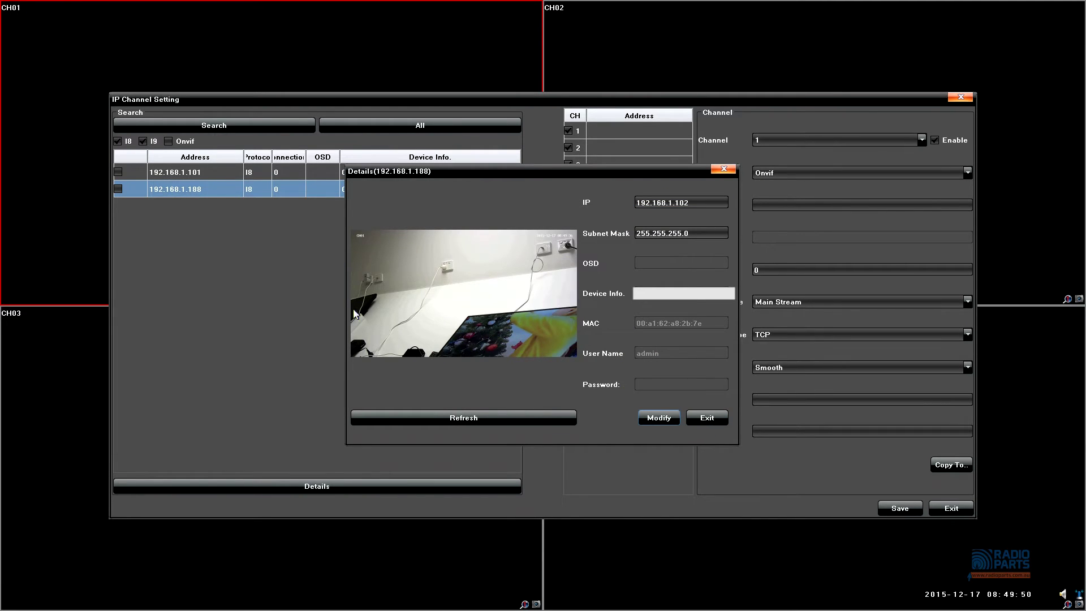
pyautogui.click(710, 417)
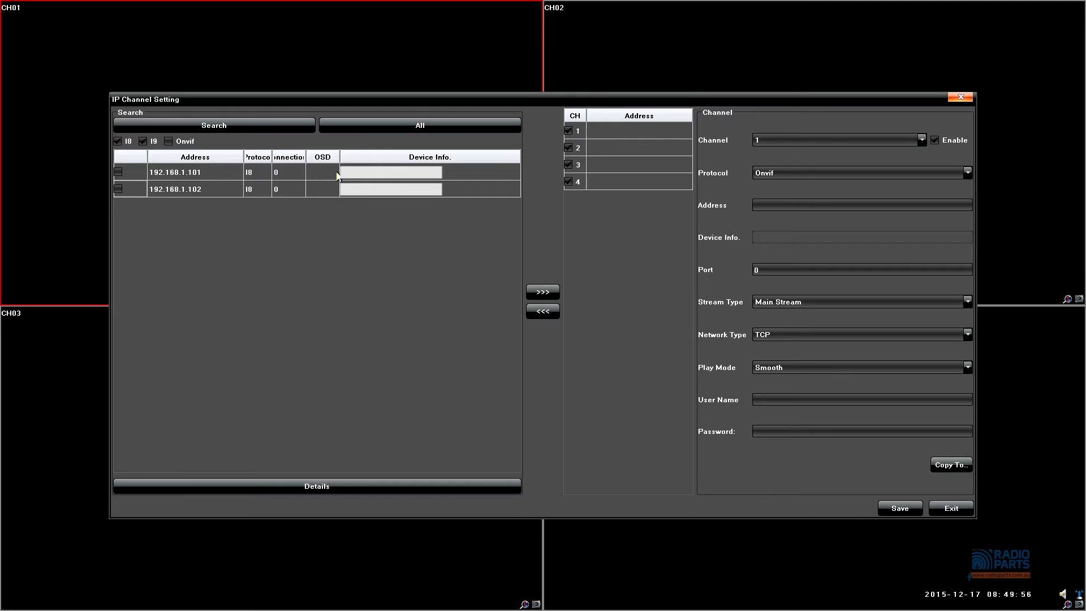
# Step: Assign camera 192.168.1.101 to channel 1 and 192.168.1.102 to channel 2
pyautogui.click(441, 177)
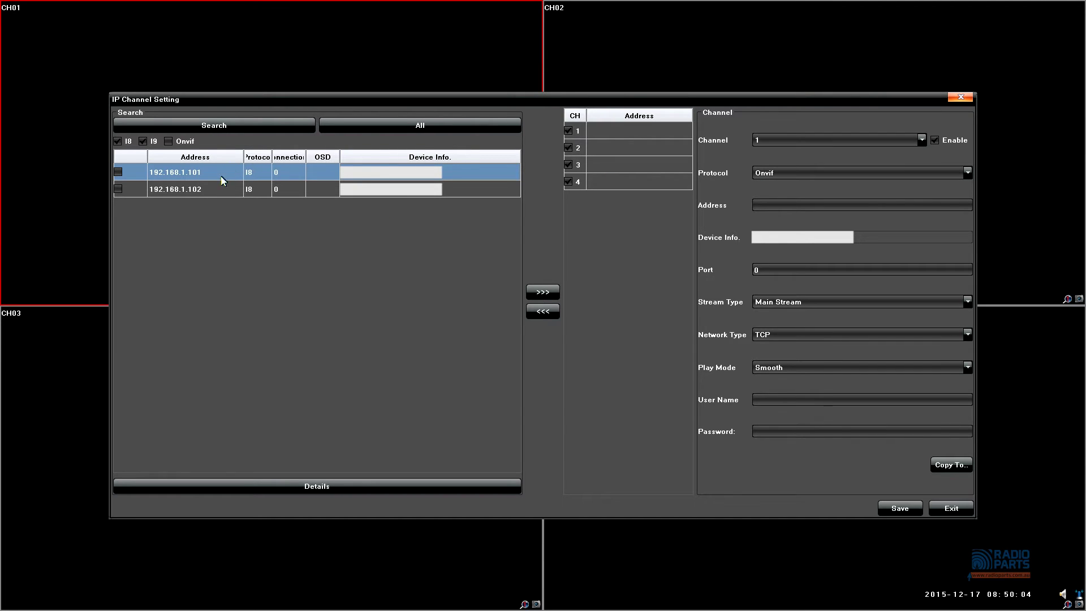
pyautogui.click(550, 294)
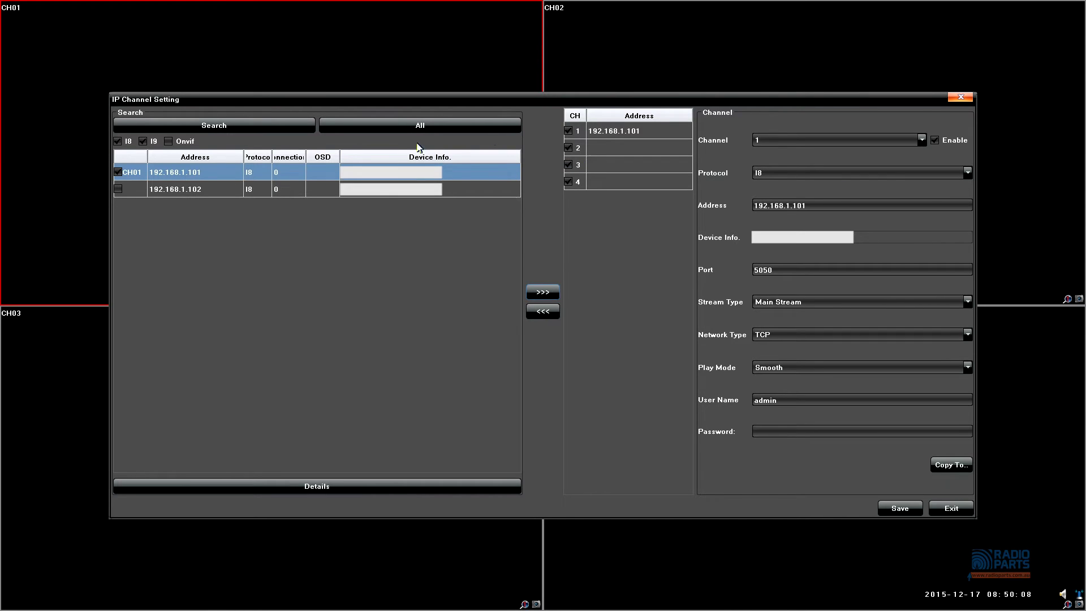
pyautogui.click(378, 193)
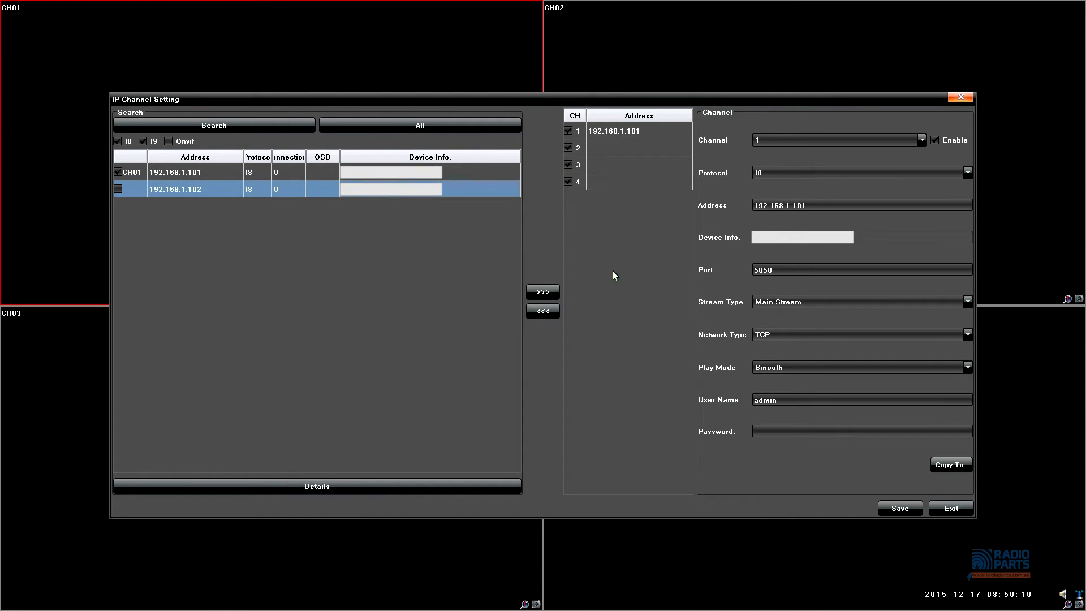
pyautogui.click(540, 299)
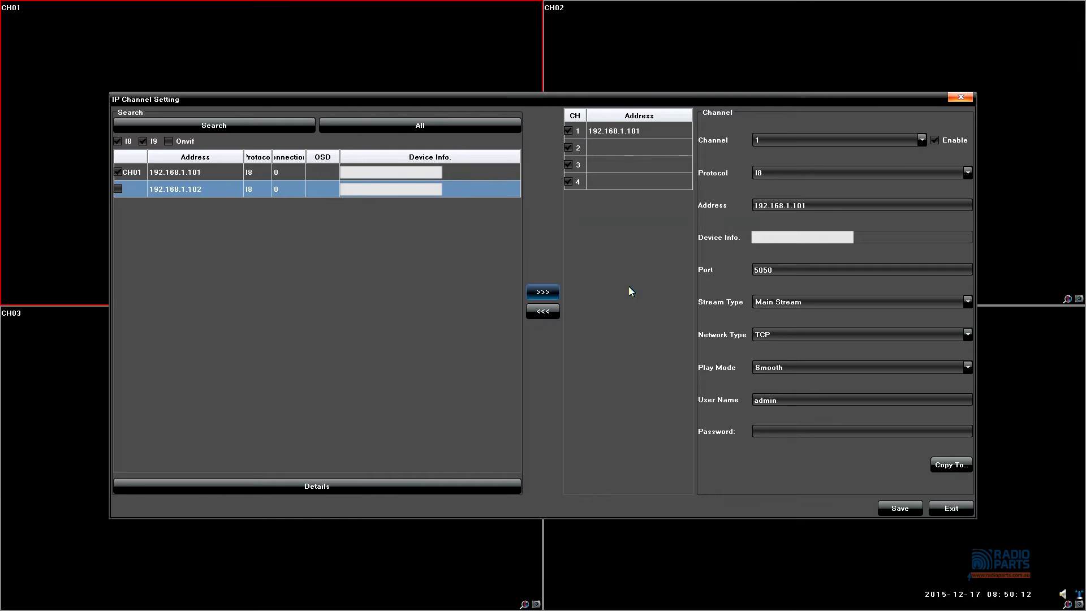
# Step: Save the channel assignments and exit to the live camera feeds
pyautogui.click(900, 510)
pyautogui.click(598, 329)
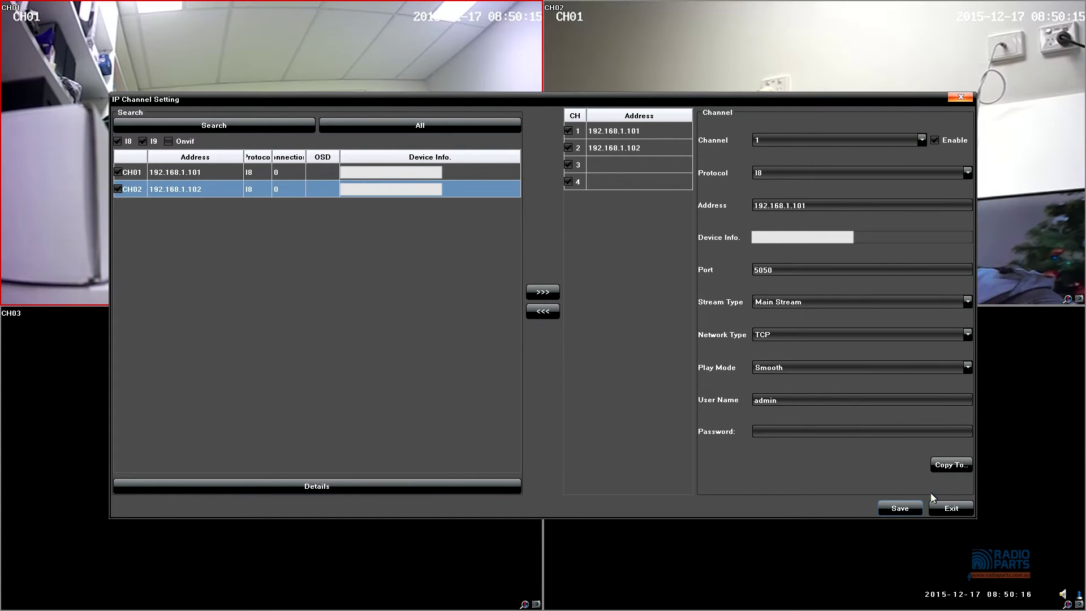
pyautogui.click(949, 508)
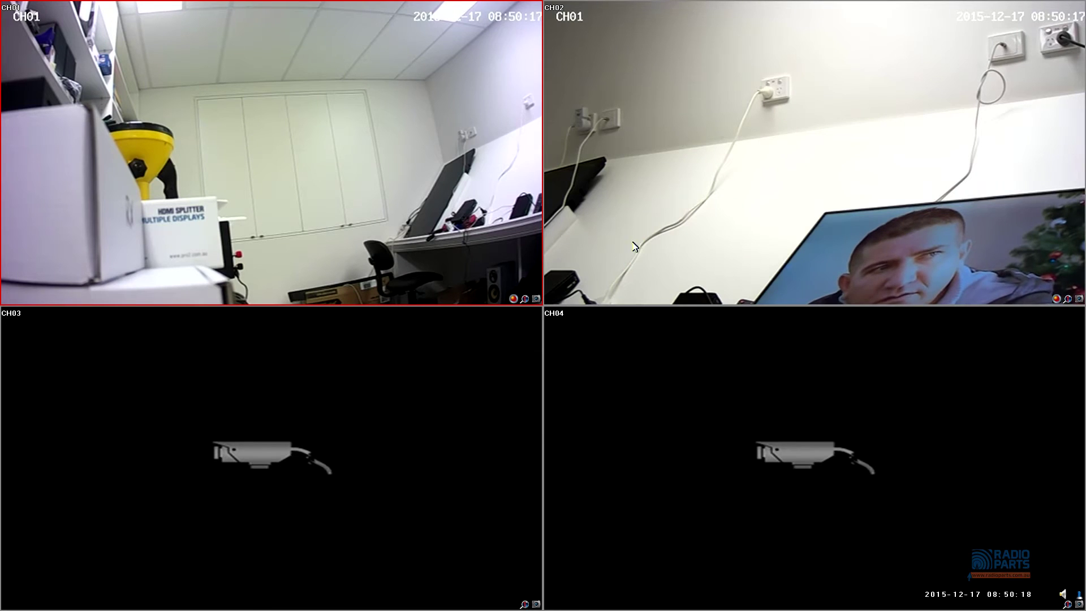
pyautogui.click(663, 229)
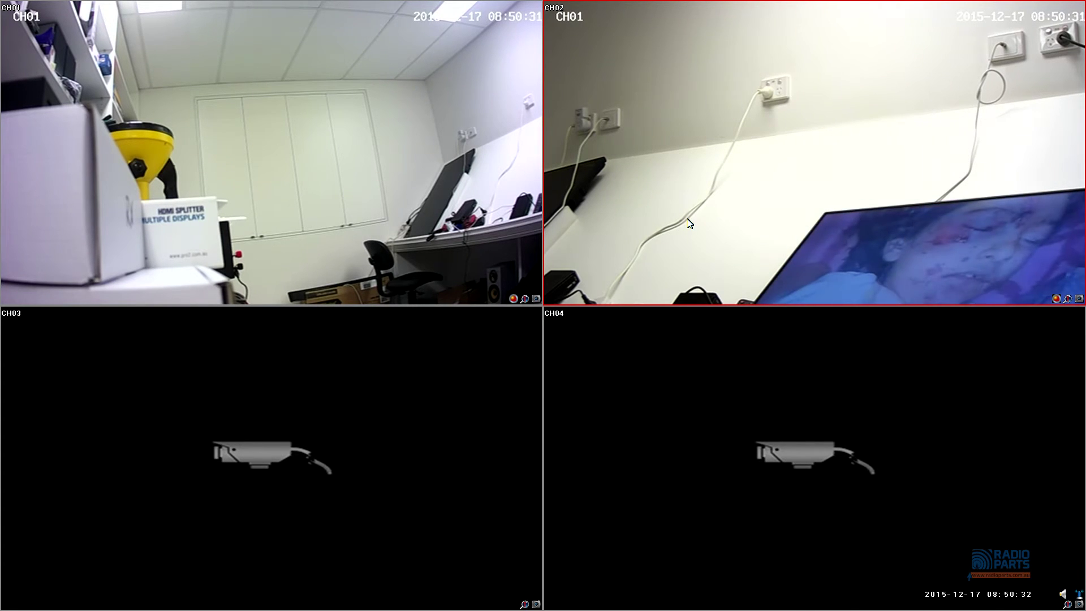
pyautogui.rightClick(438, 169)
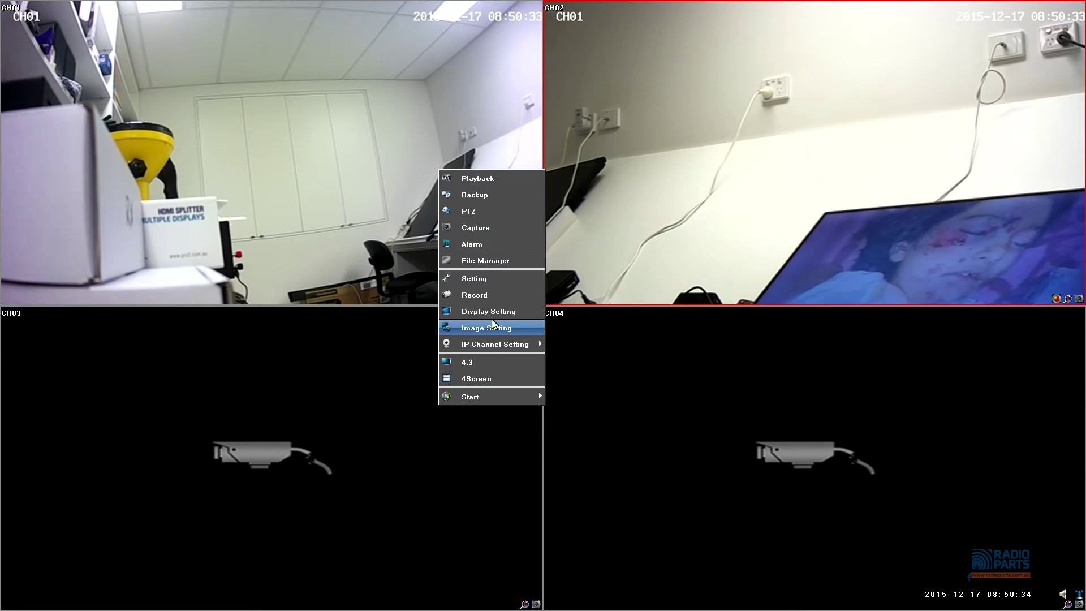
pyautogui.click(594, 346)
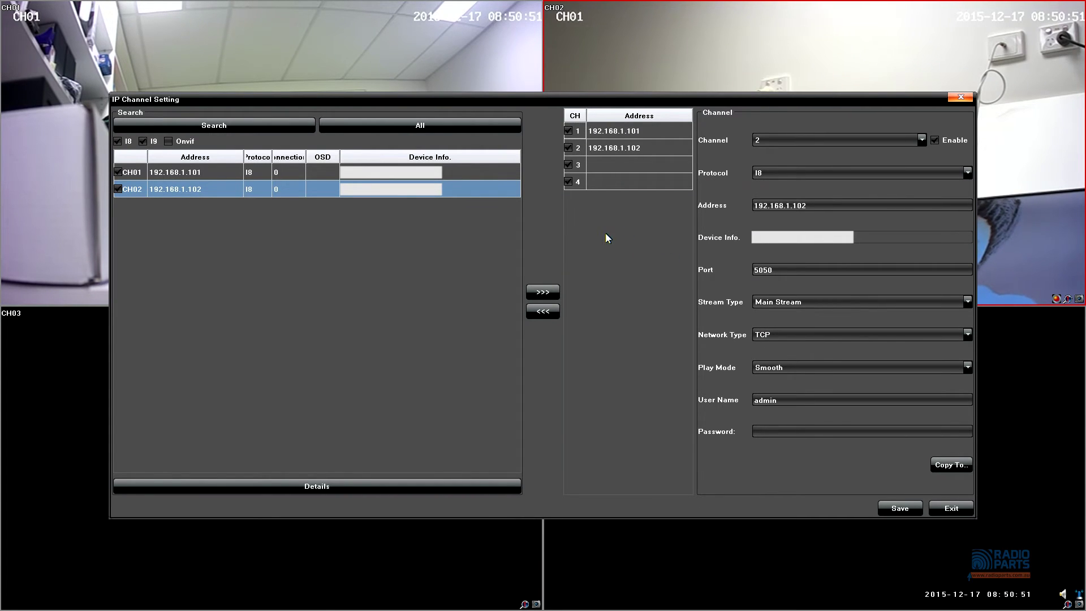
pyautogui.click(948, 508)
pyautogui.rightClick(451, 190)
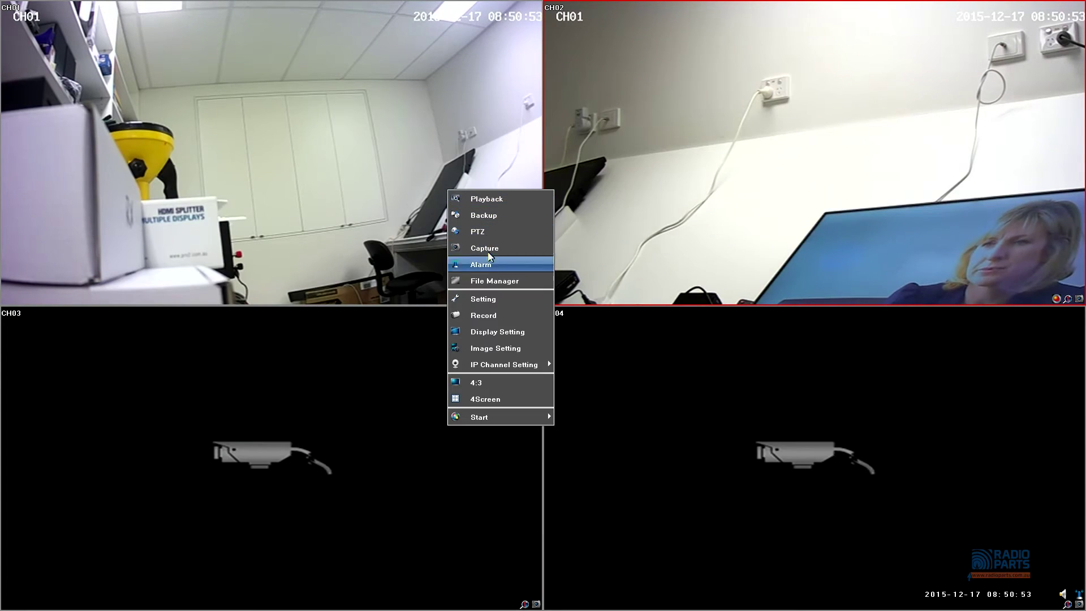
pyautogui.rightClick(489, 302)
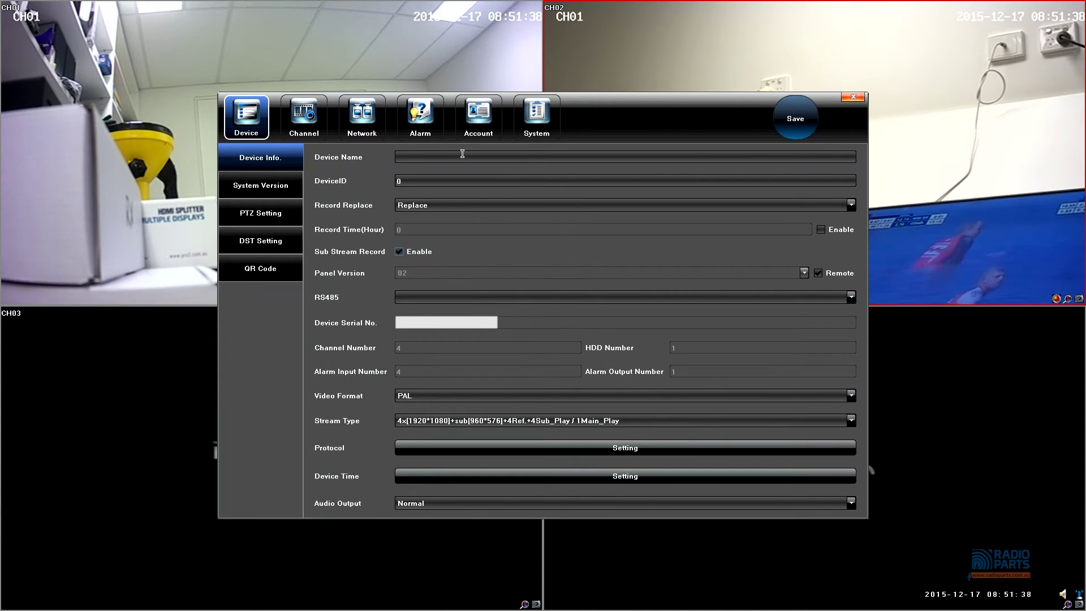
# Step: Change the recorder's default gateway to 192.168.0.1 in the Network settings
pyautogui.click(374, 117)
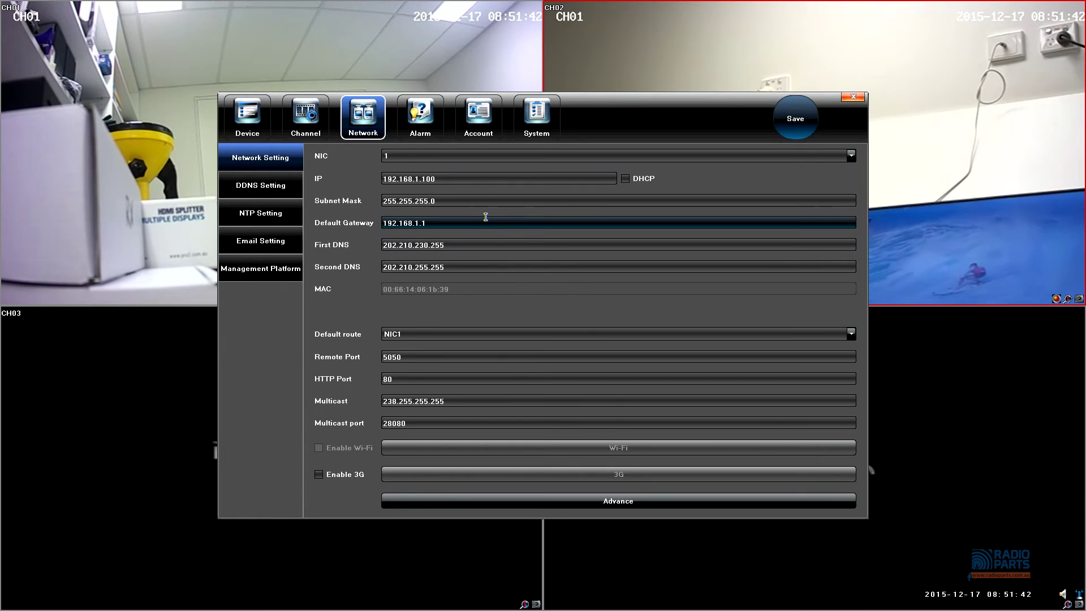
pyautogui.click(519, 225)
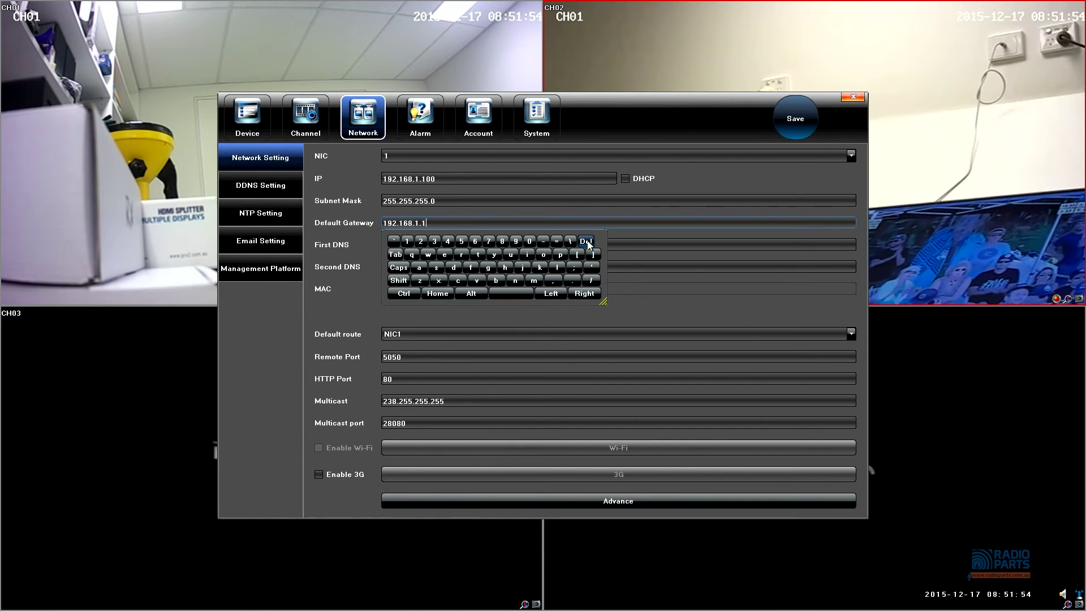
pyautogui.click(588, 241)
pyautogui.click(587, 240)
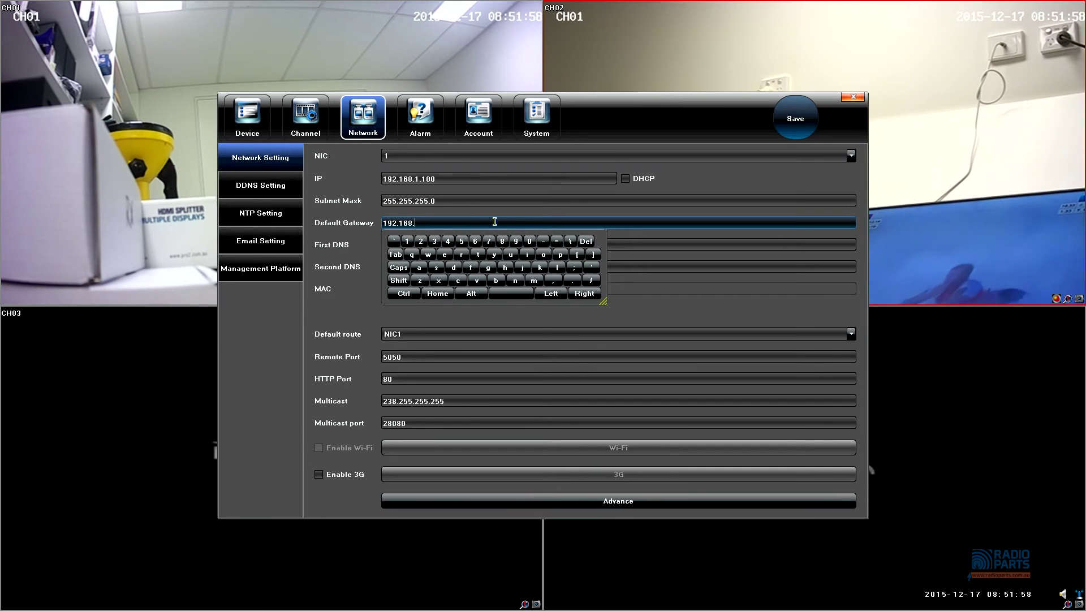
pyautogui.click(528, 241)
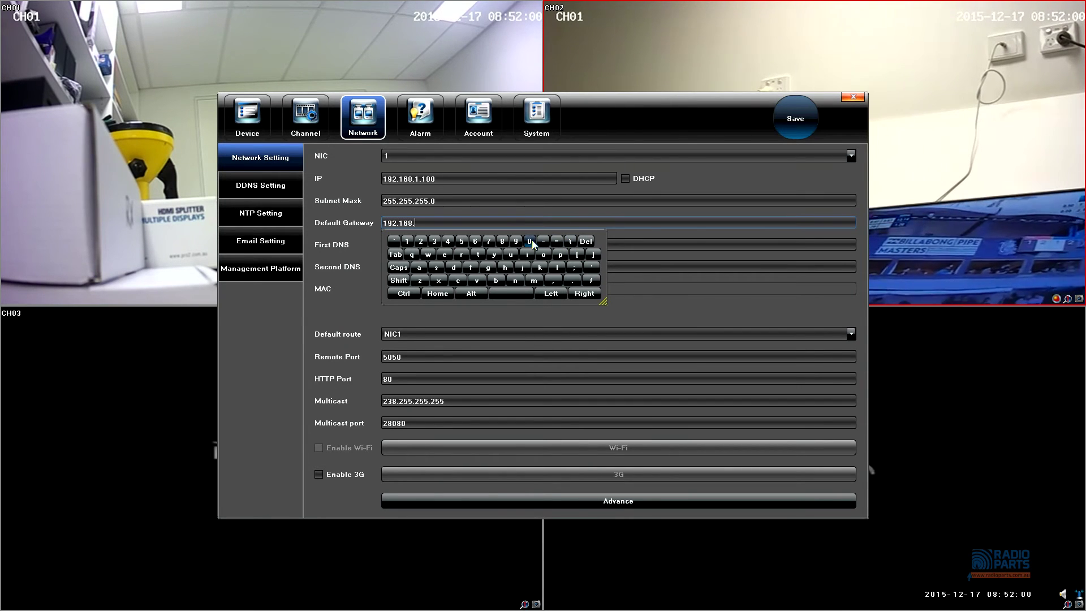
pyautogui.click(567, 281)
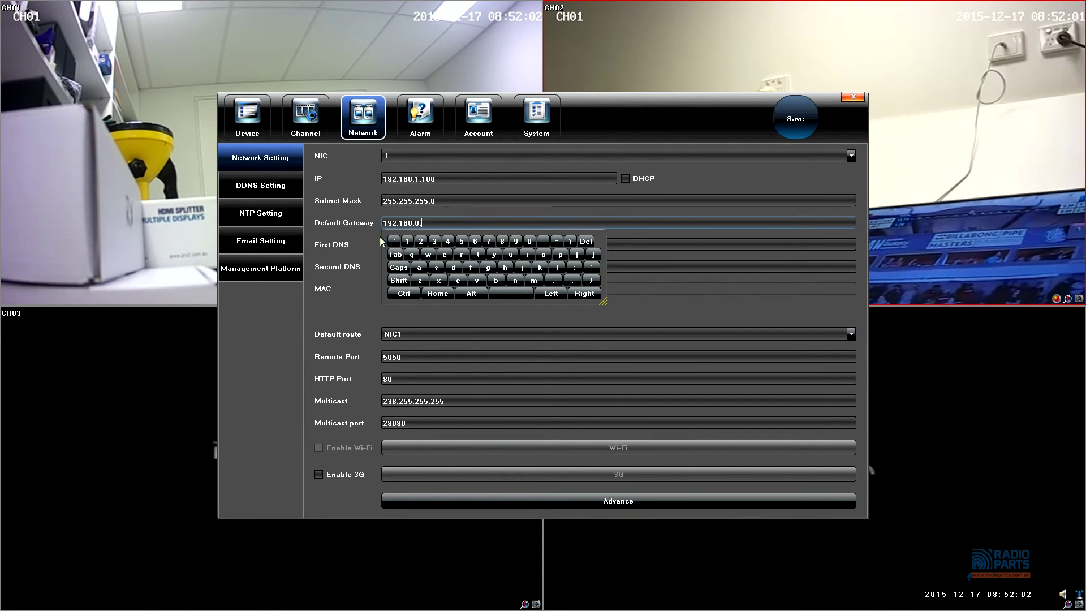
pyautogui.click(409, 243)
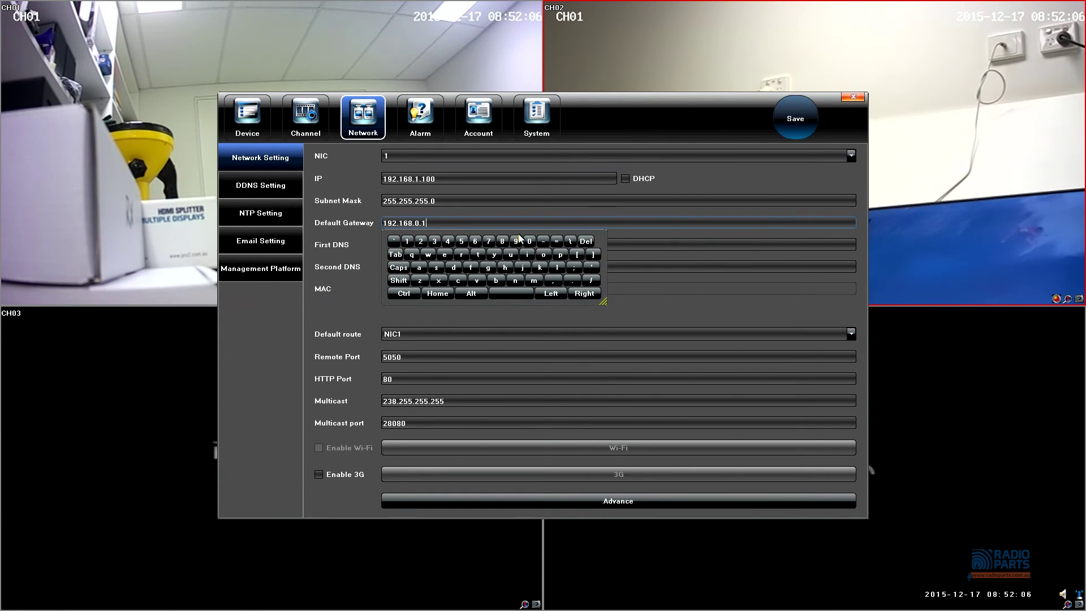
pyautogui.click(704, 216)
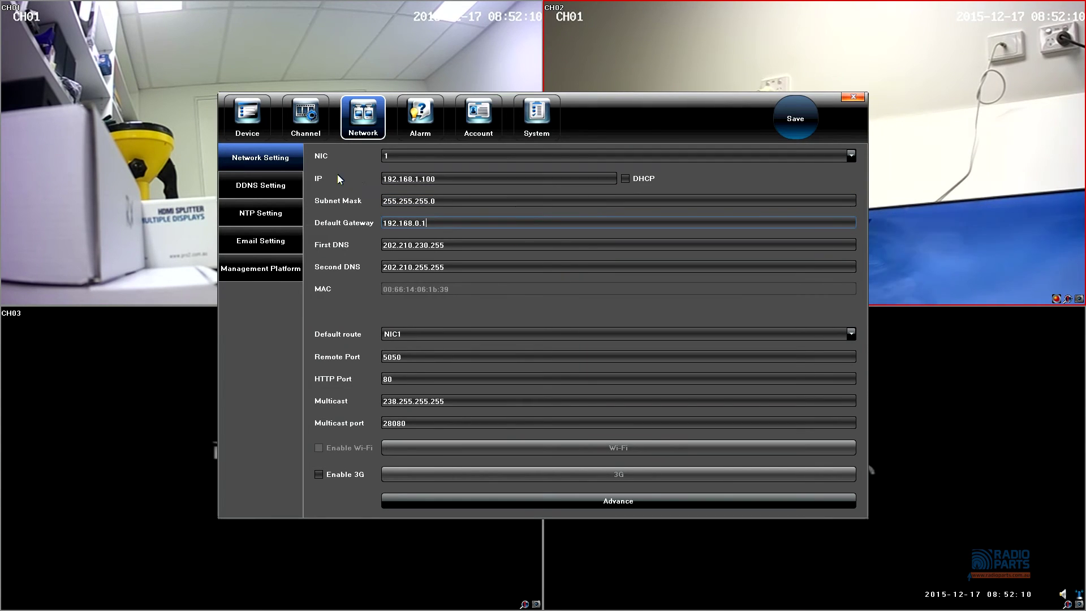
# Step: Set the recorder's IP address to 192.168.0.100 and save the network settings
pyautogui.click(416, 179)
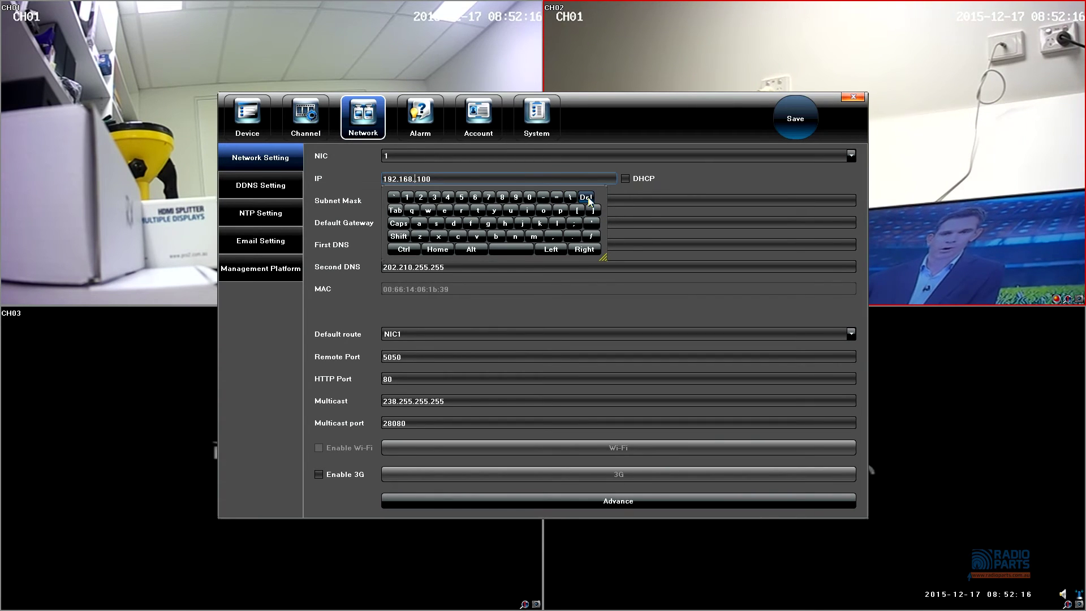
pyautogui.click(529, 197)
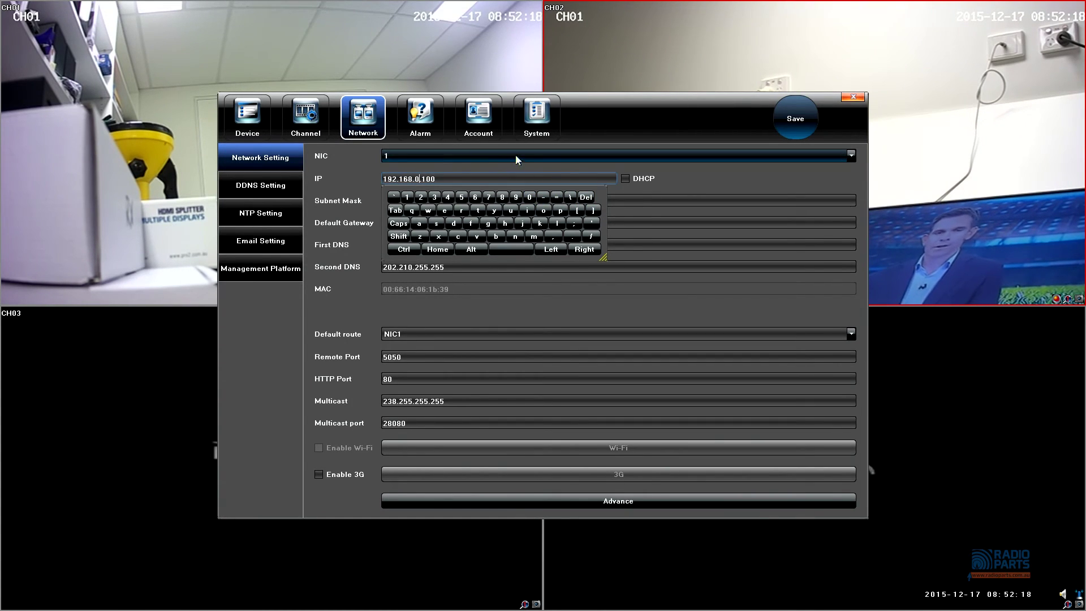
pyautogui.click(492, 164)
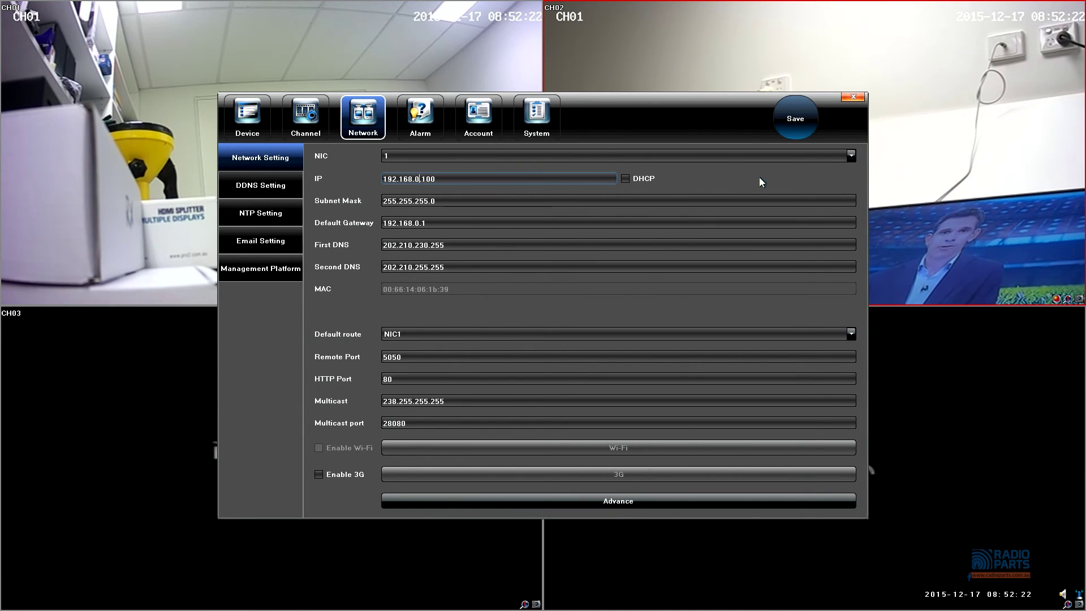
pyautogui.click(800, 124)
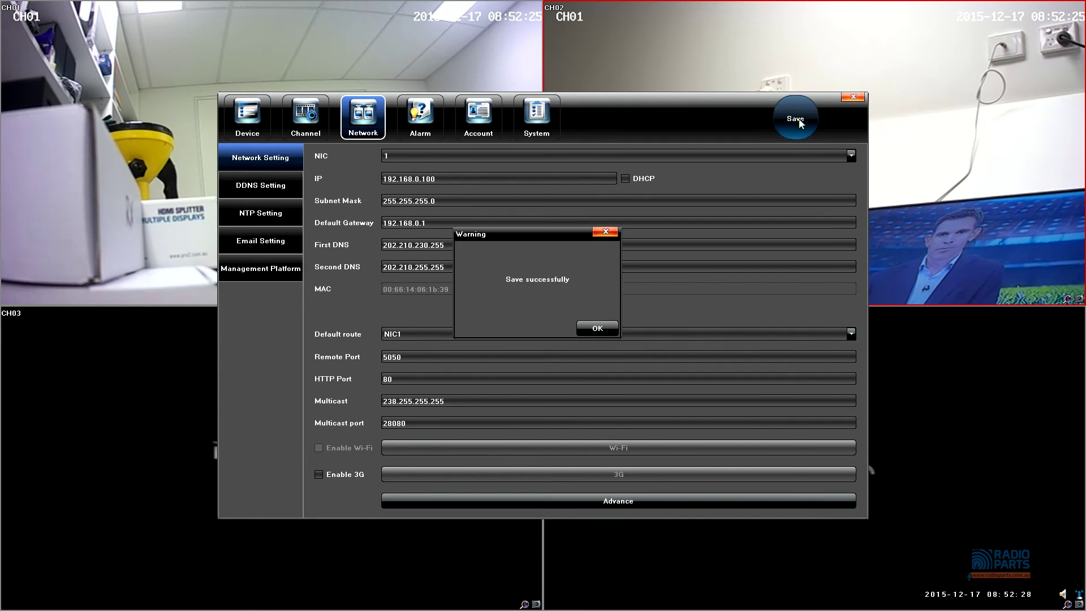
pyautogui.click(615, 329)
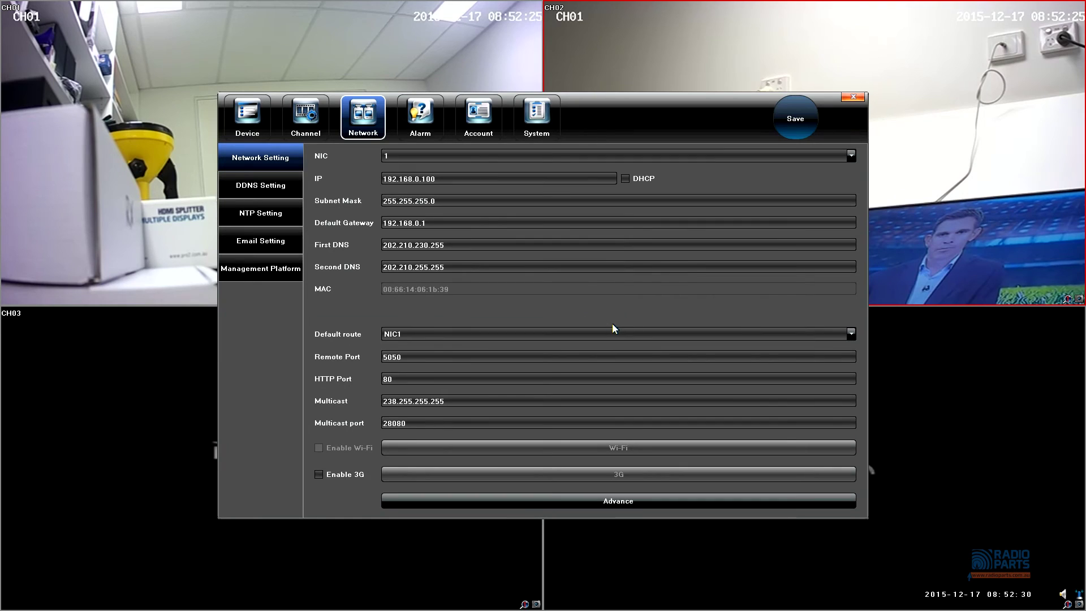
# Step: Close the network settings and reopen manual IP channel settings from the live view
pyautogui.click(853, 99)
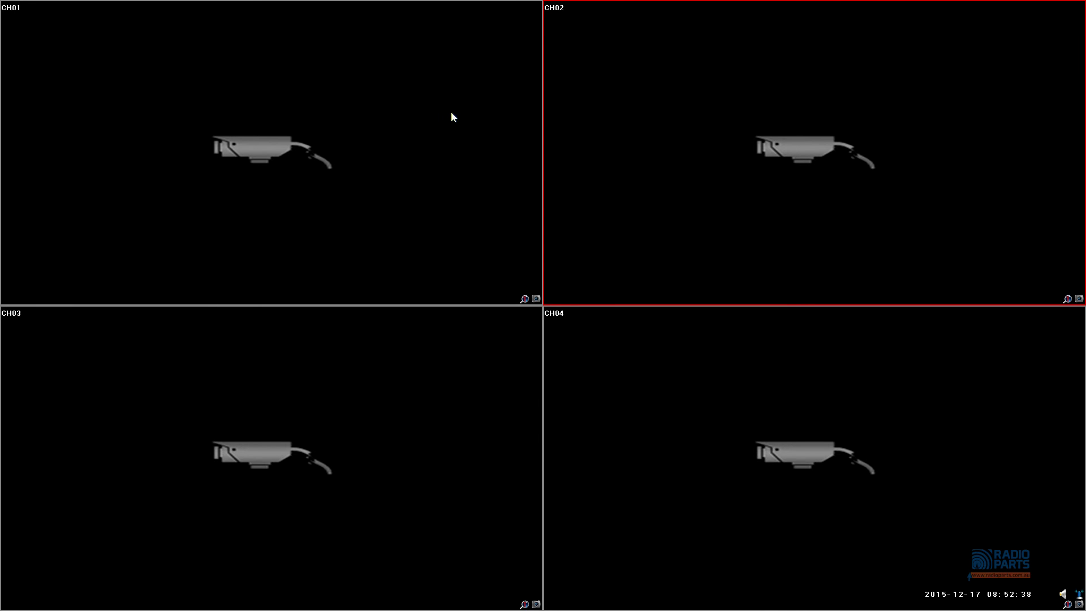
pyautogui.rightClick(383, 226)
pyautogui.moveTo(439, 404)
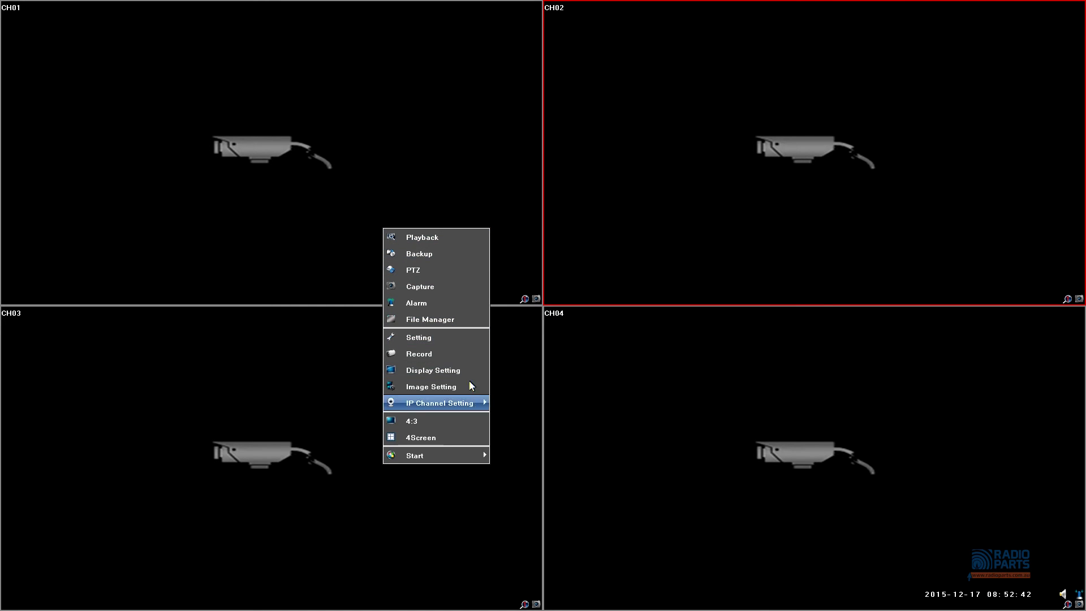
pyautogui.click(554, 405)
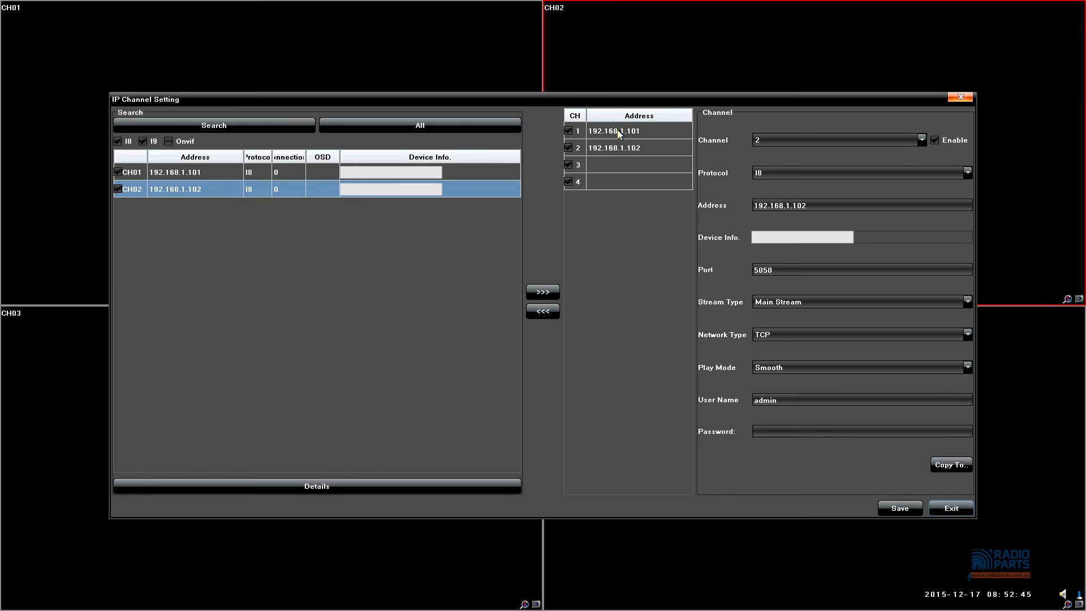
# Step: Rescan, unassign cameras 192.168.1.101 and 192.168.1.102 from channels 1 and 2, and select 192.168.1.101
pyautogui.click(618, 133)
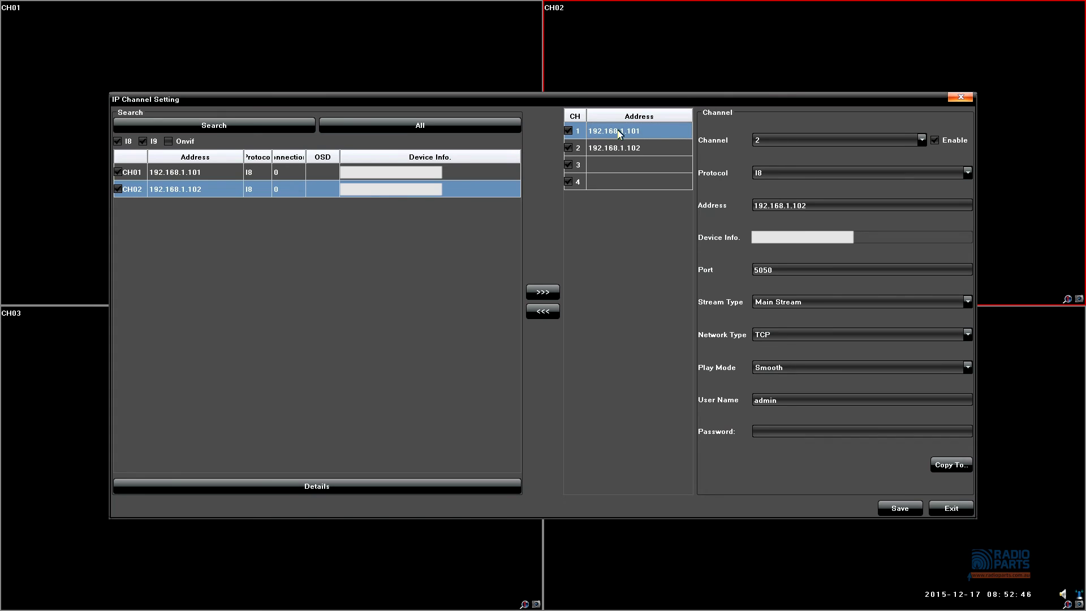
pyautogui.click(304, 177)
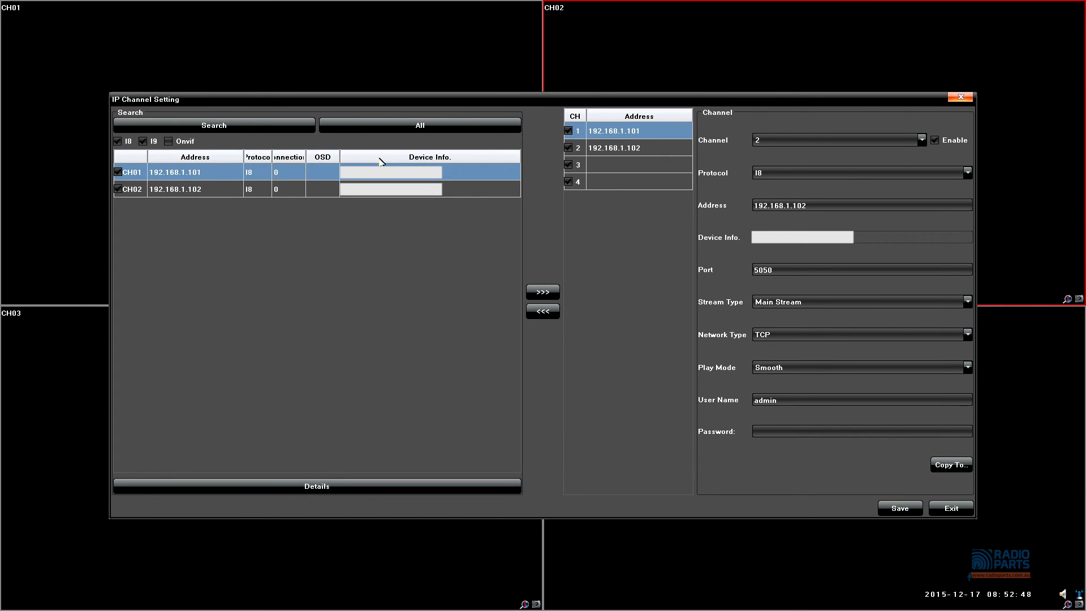
pyautogui.click(245, 119)
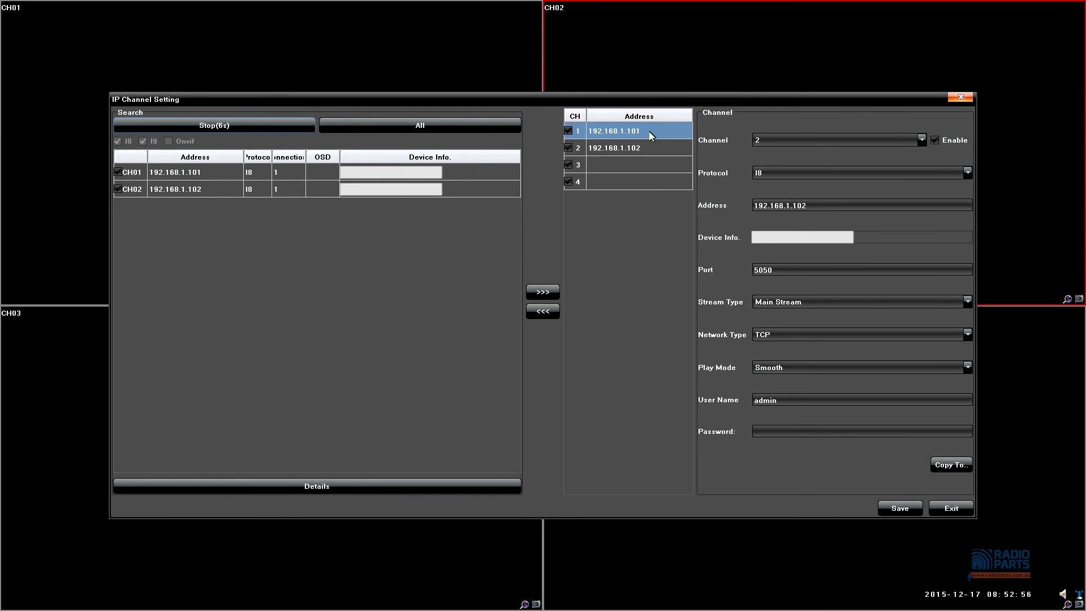
pyautogui.click(543, 311)
pyautogui.click(630, 151)
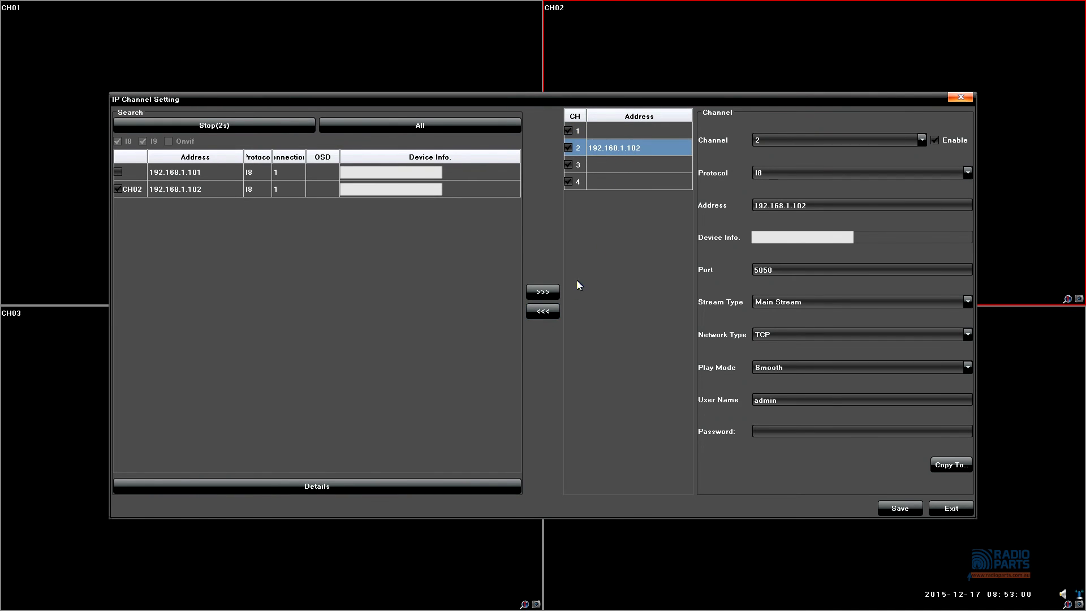
pyautogui.click(547, 311)
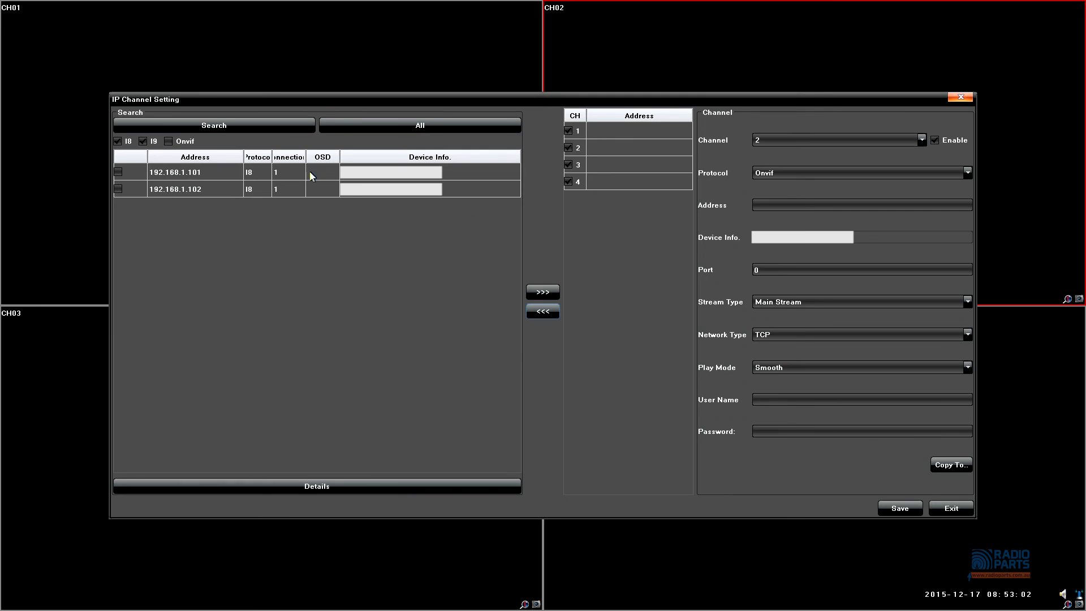
pyautogui.click(182, 179)
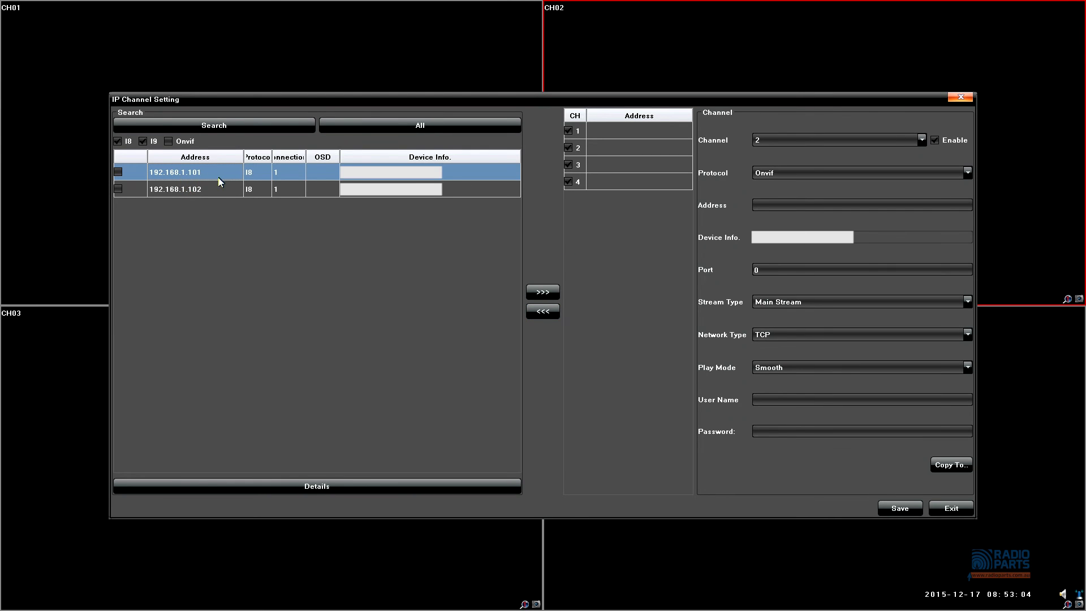
# Step: Readdress the first camera from 192.168.1.101 to 192.168.0.101 and apply it
pyautogui.doubleClick(236, 178)
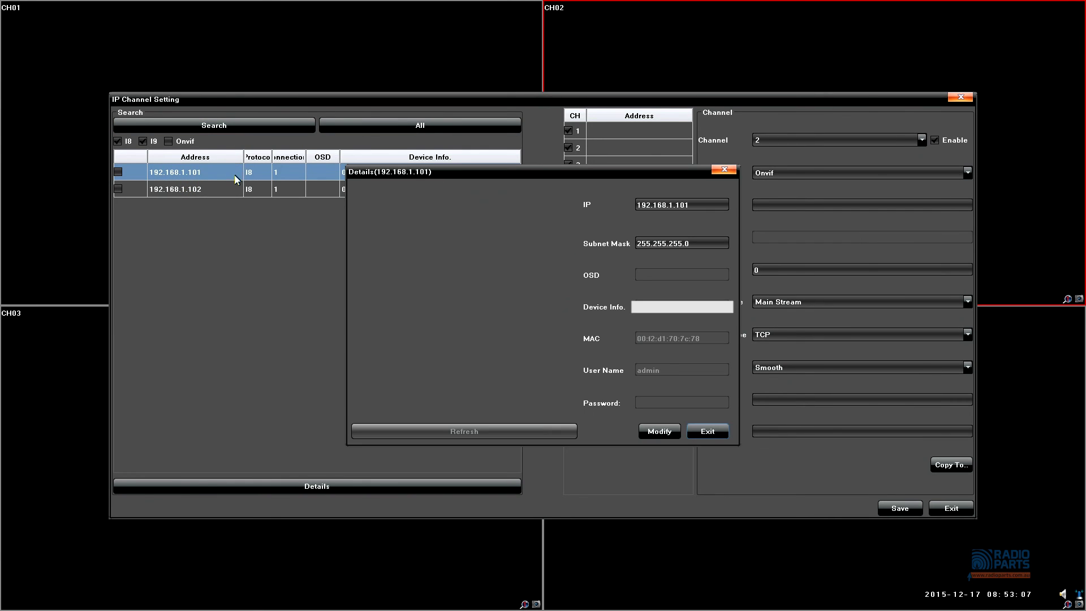
pyautogui.click(677, 205)
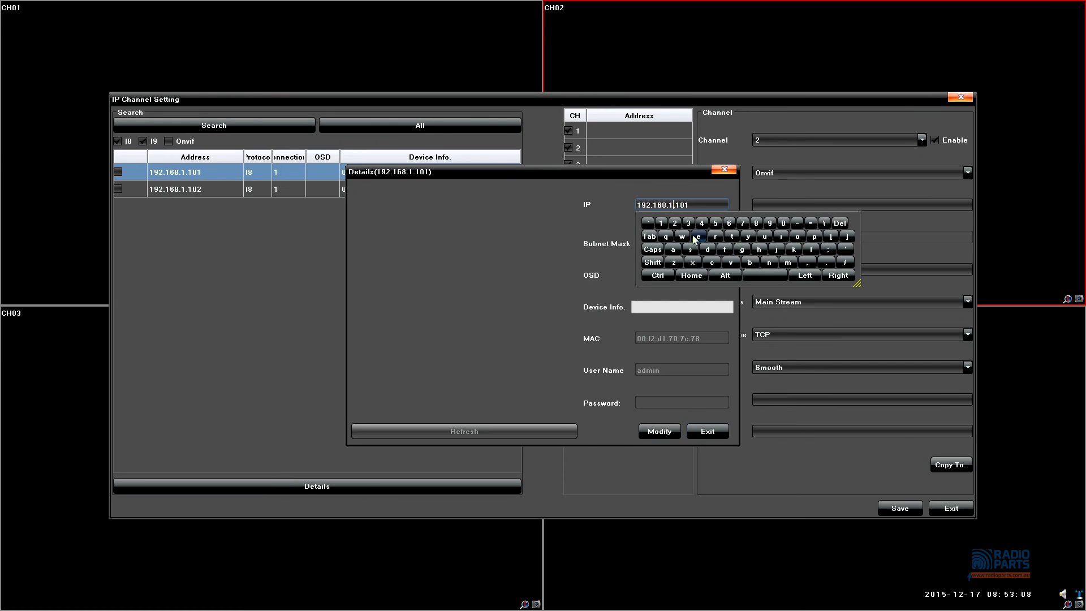
pyautogui.click(839, 222)
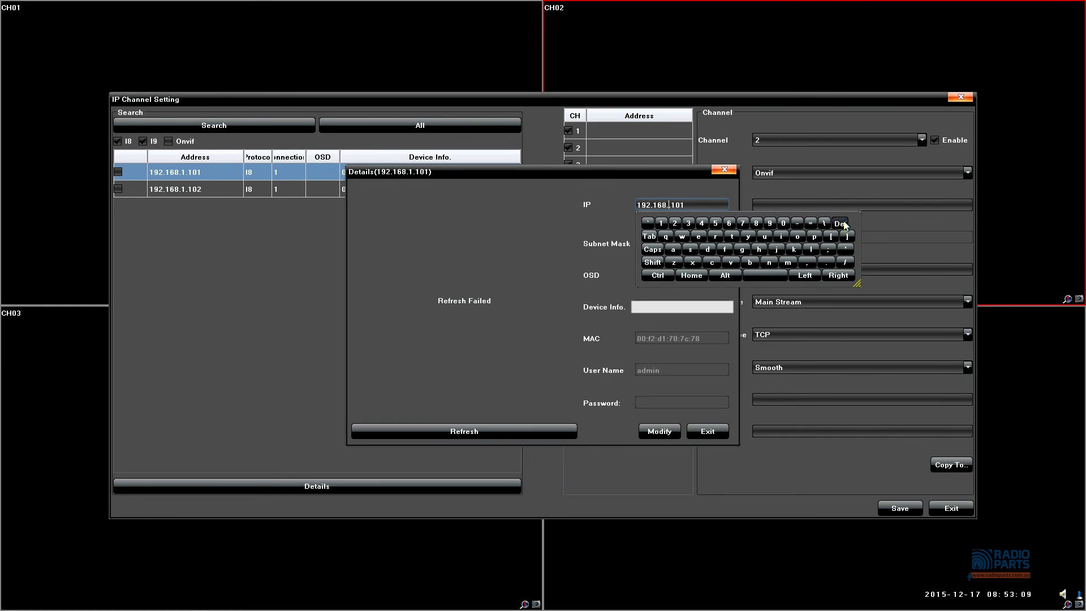
pyautogui.click(783, 222)
pyautogui.click(603, 185)
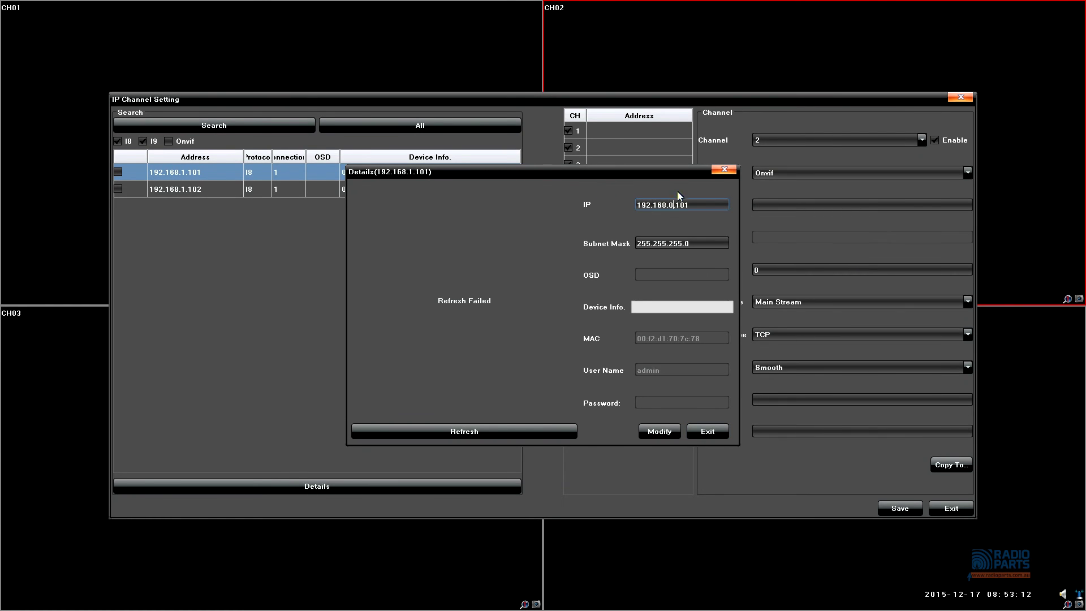
pyautogui.click(664, 434)
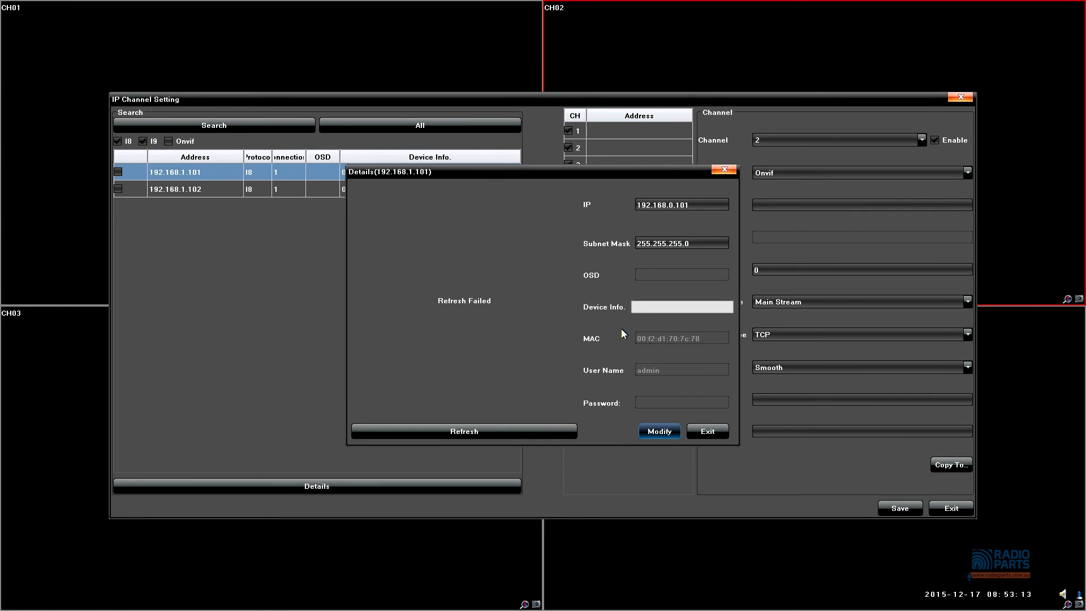
pyautogui.click(602, 333)
pyautogui.click(709, 433)
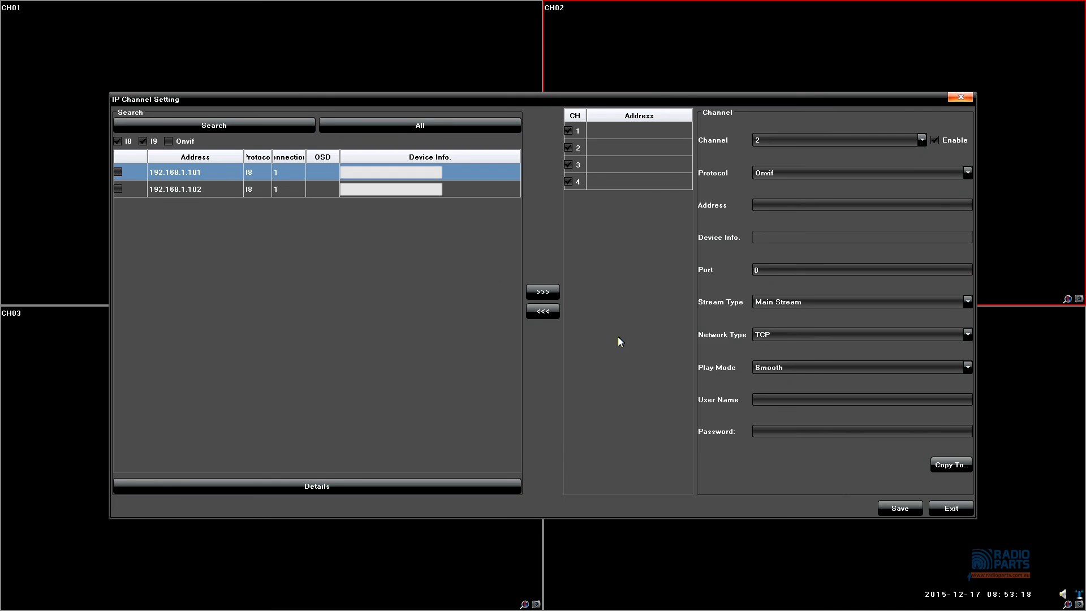
# Step: Readdress the second camera from 192.168.1.102 to 192.168.0.102 and apply it
pyautogui.doubleClick(309, 189)
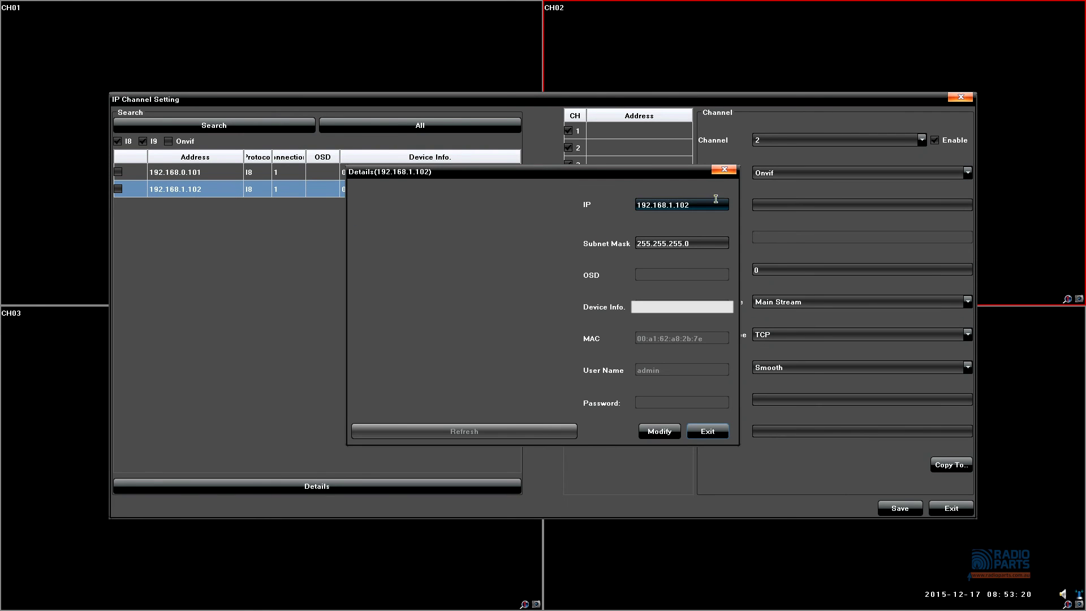
pyautogui.click(671, 206)
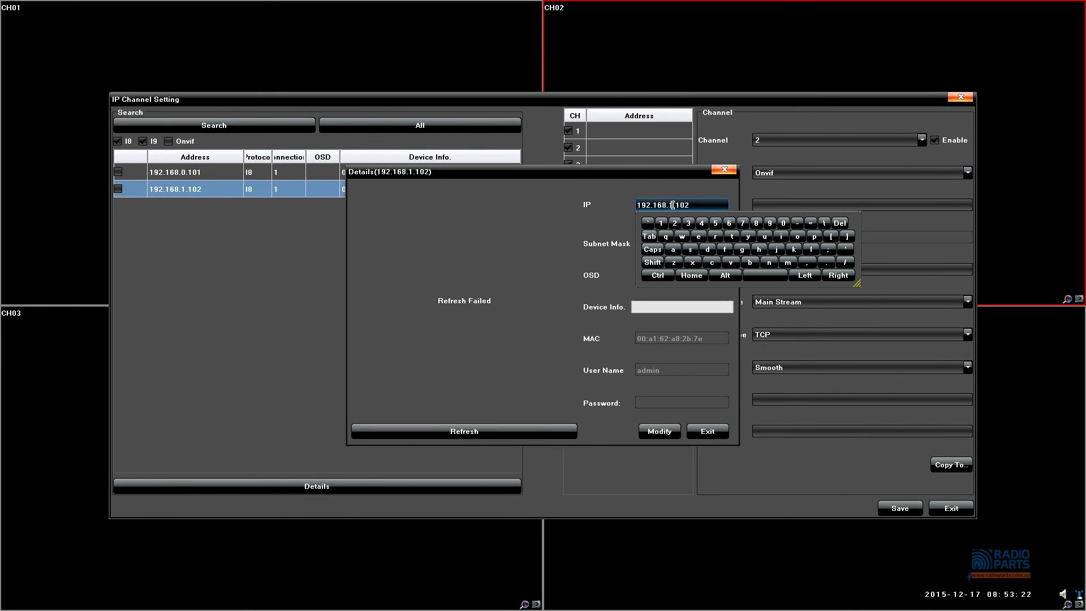
pyautogui.click(839, 222)
pyautogui.click(839, 223)
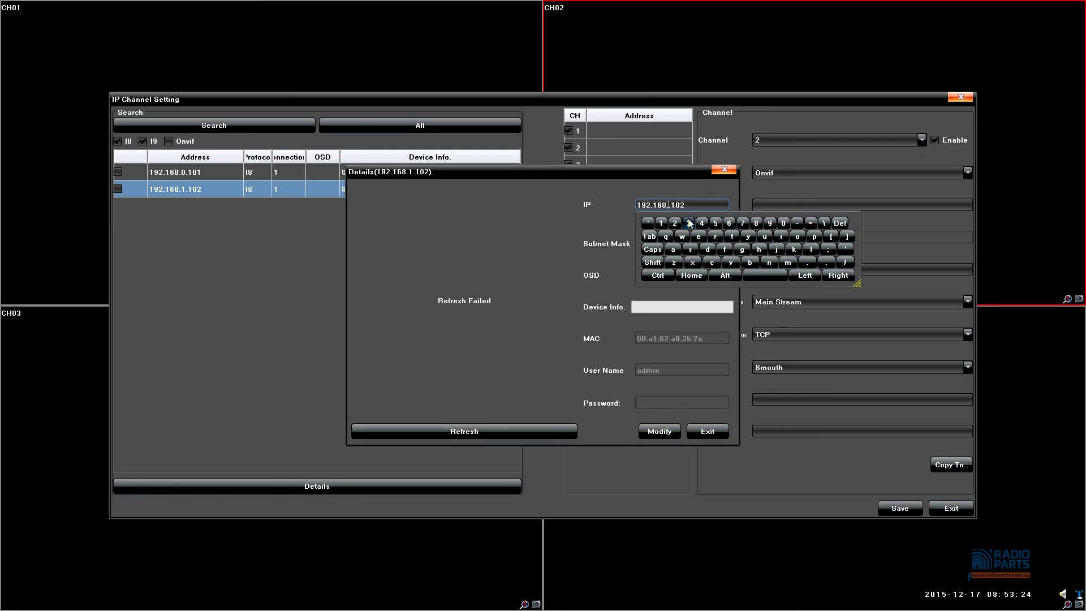
pyautogui.click(783, 222)
pyautogui.click(543, 219)
pyautogui.click(660, 438)
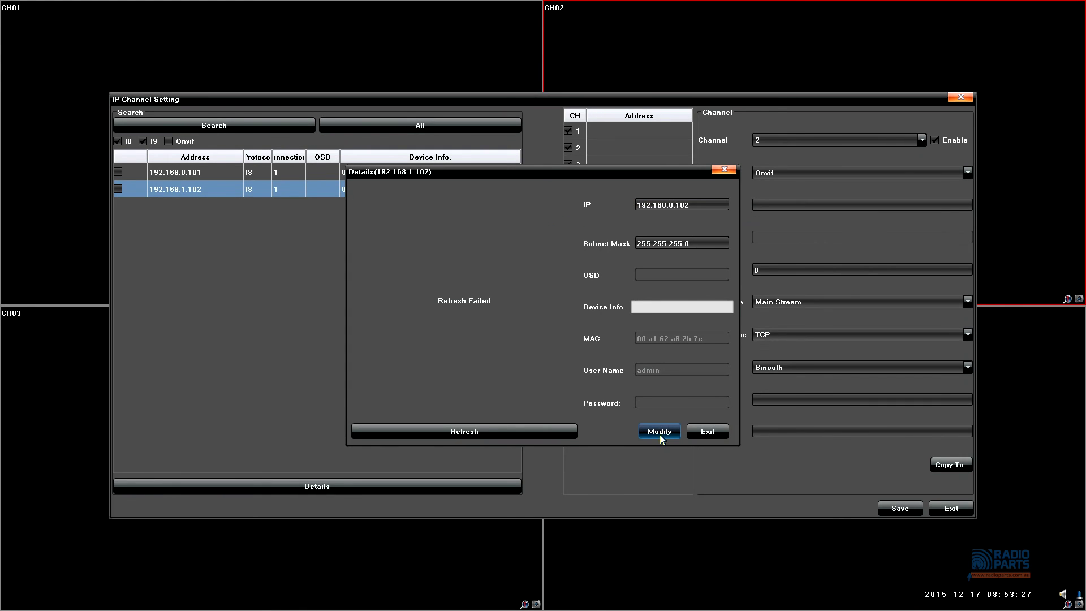
pyautogui.click(601, 326)
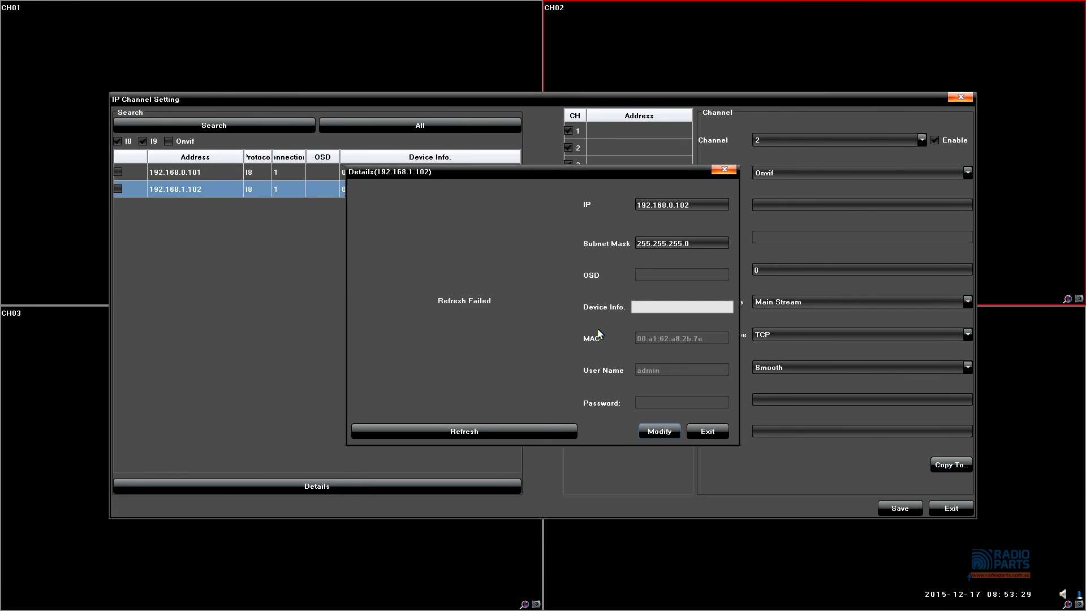
pyautogui.click(707, 431)
pyautogui.click(205, 176)
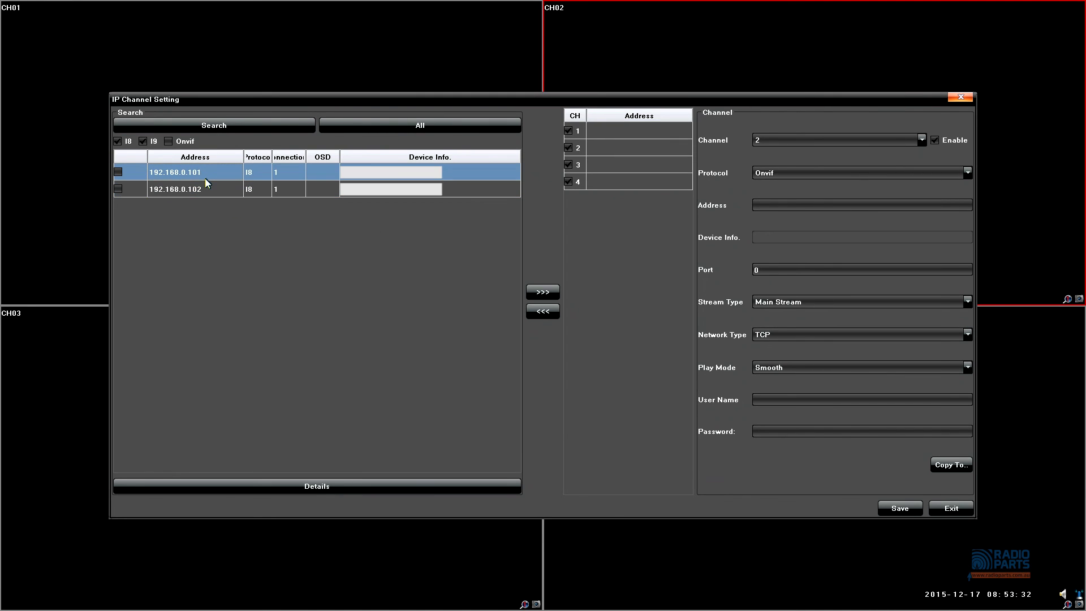
# Step: Add 192.168.0.101 to channel 1 and 192.168.0.102 to channel 2, then save and confirm
pyautogui.click(554, 295)
pyautogui.click(380, 196)
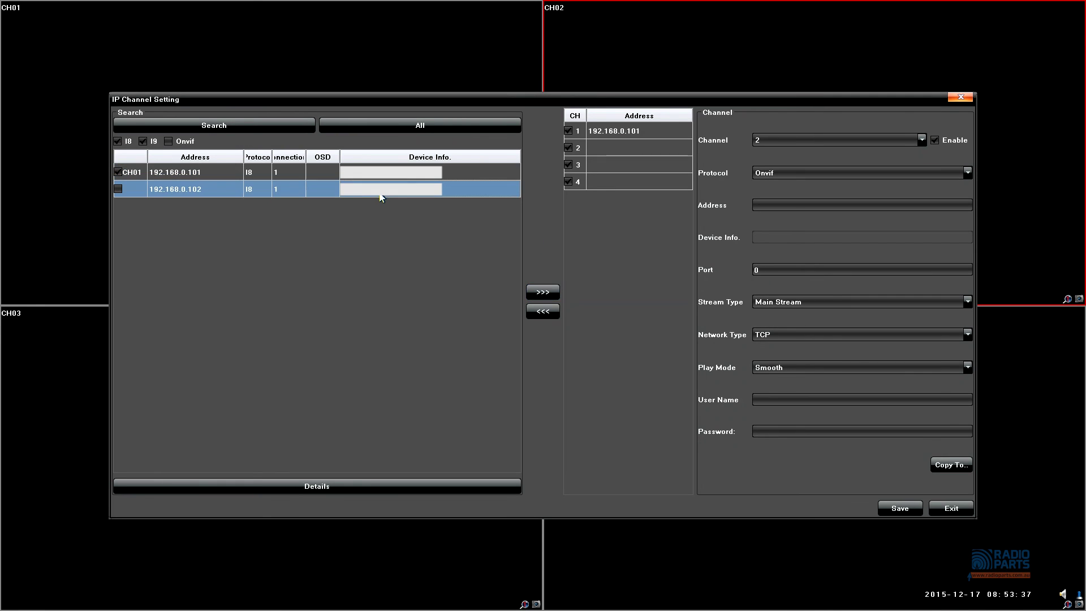
pyautogui.click(547, 293)
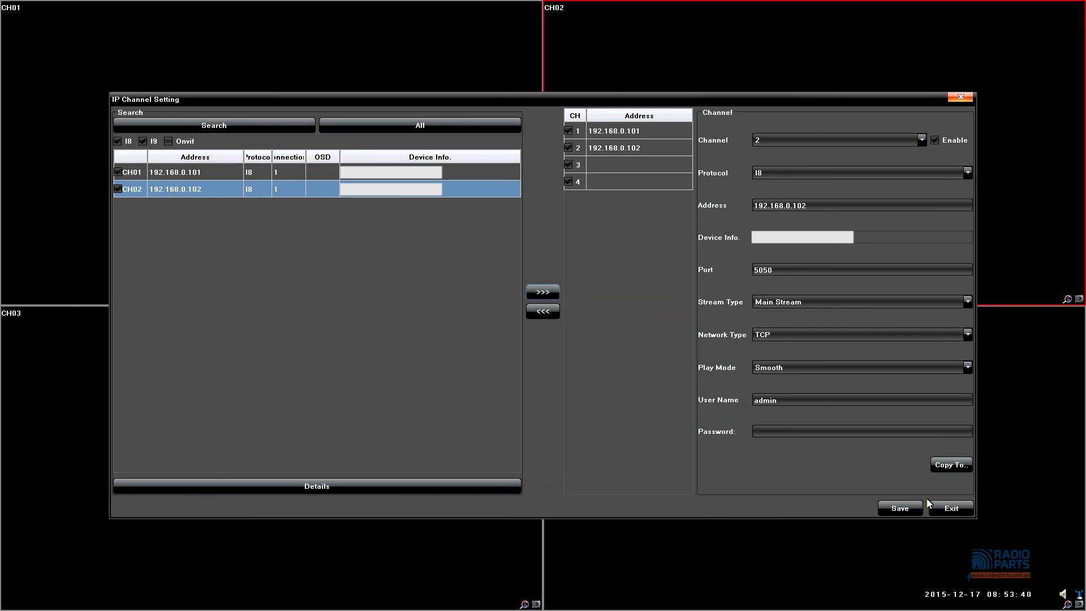
pyautogui.click(900, 509)
pyautogui.click(592, 333)
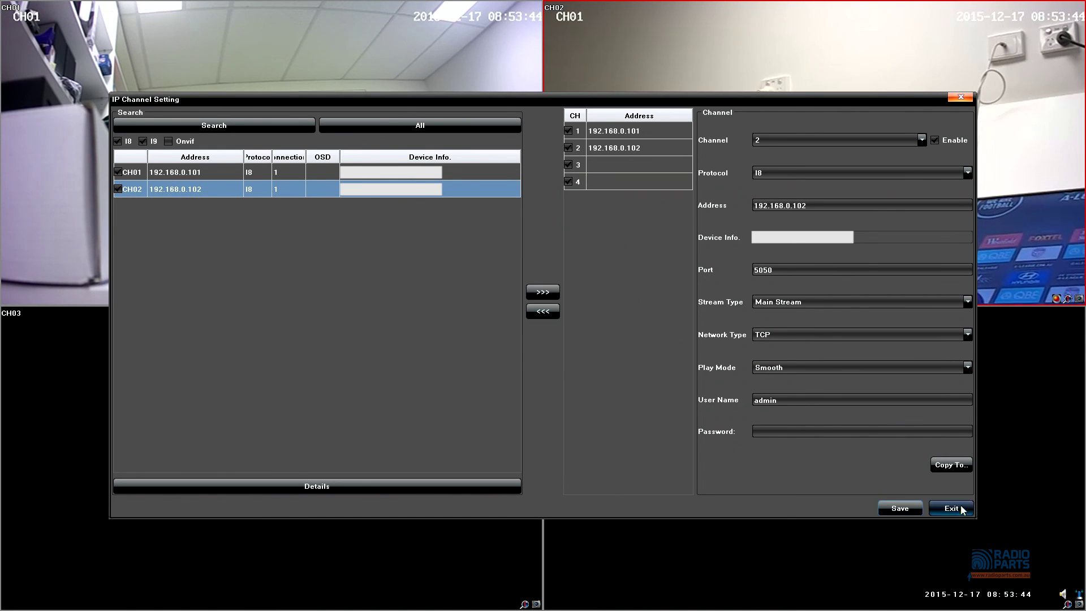
# Step: Exit the IP Channel Setting dialog and select the live CH01 tile in the view
pyautogui.rightClick(677, 347)
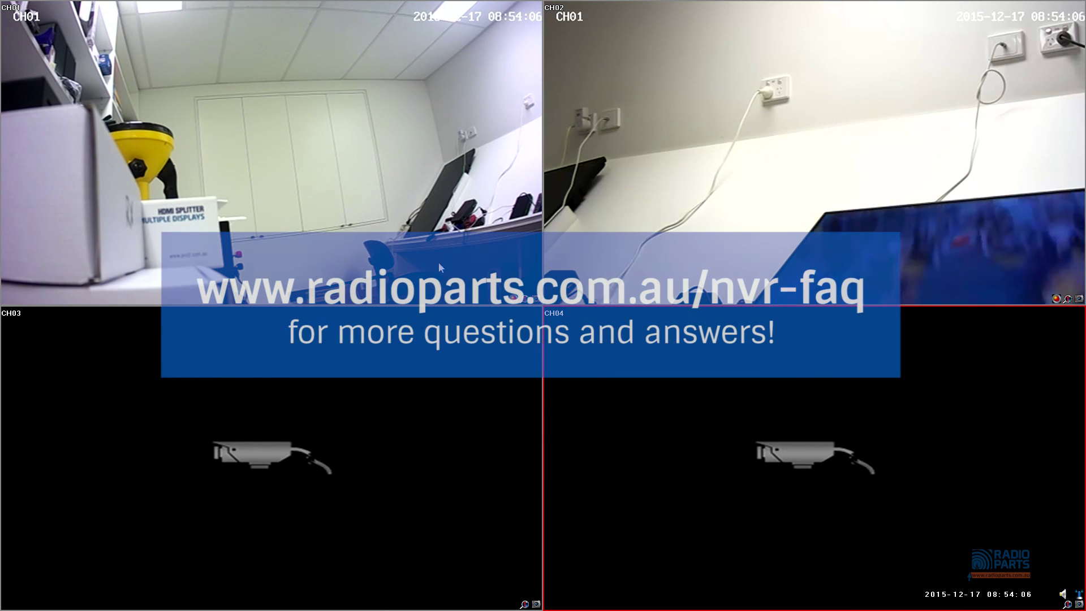
pyautogui.click(452, 183)
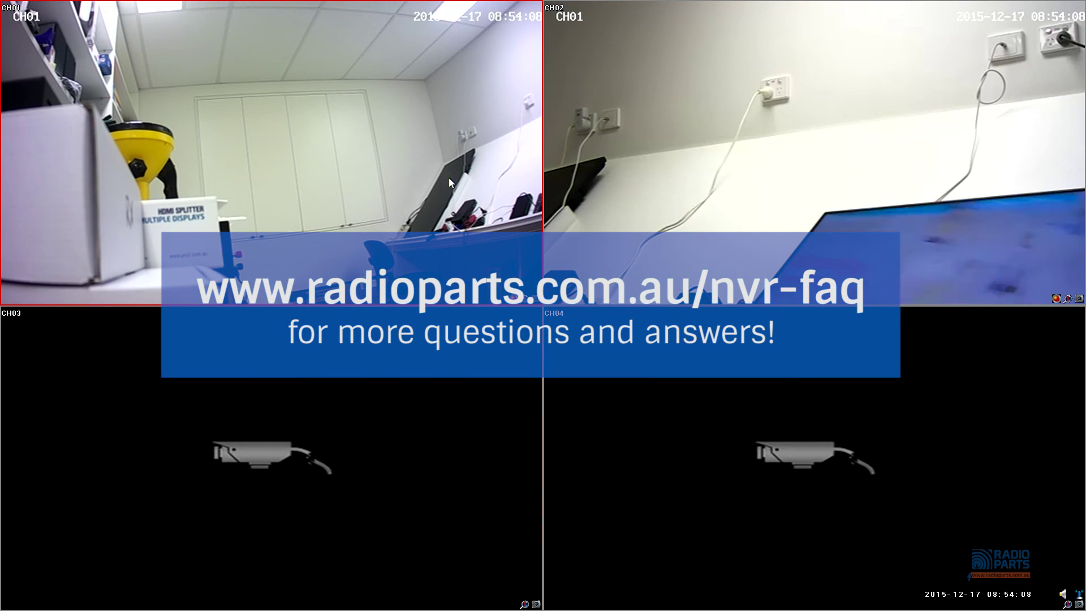
pyautogui.rightClick(457, 175)
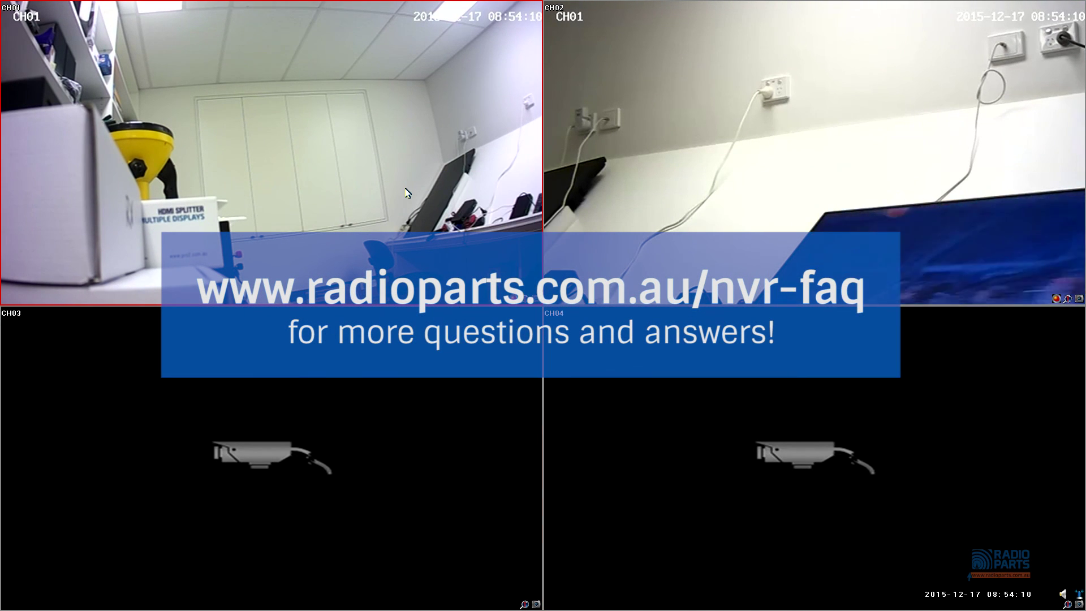